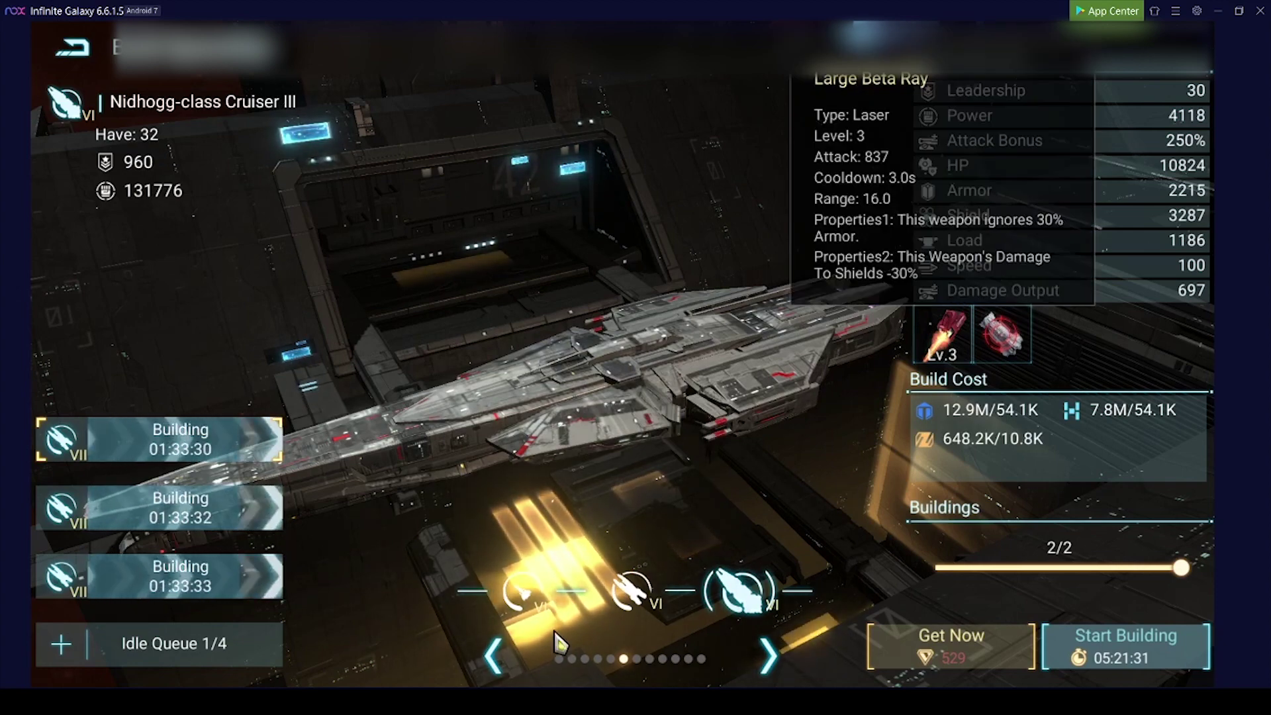
# Check the main weapon details of Garuda-class Cruiser I and Phoenix-class Cruiser III.
pyautogui.click(768, 656)
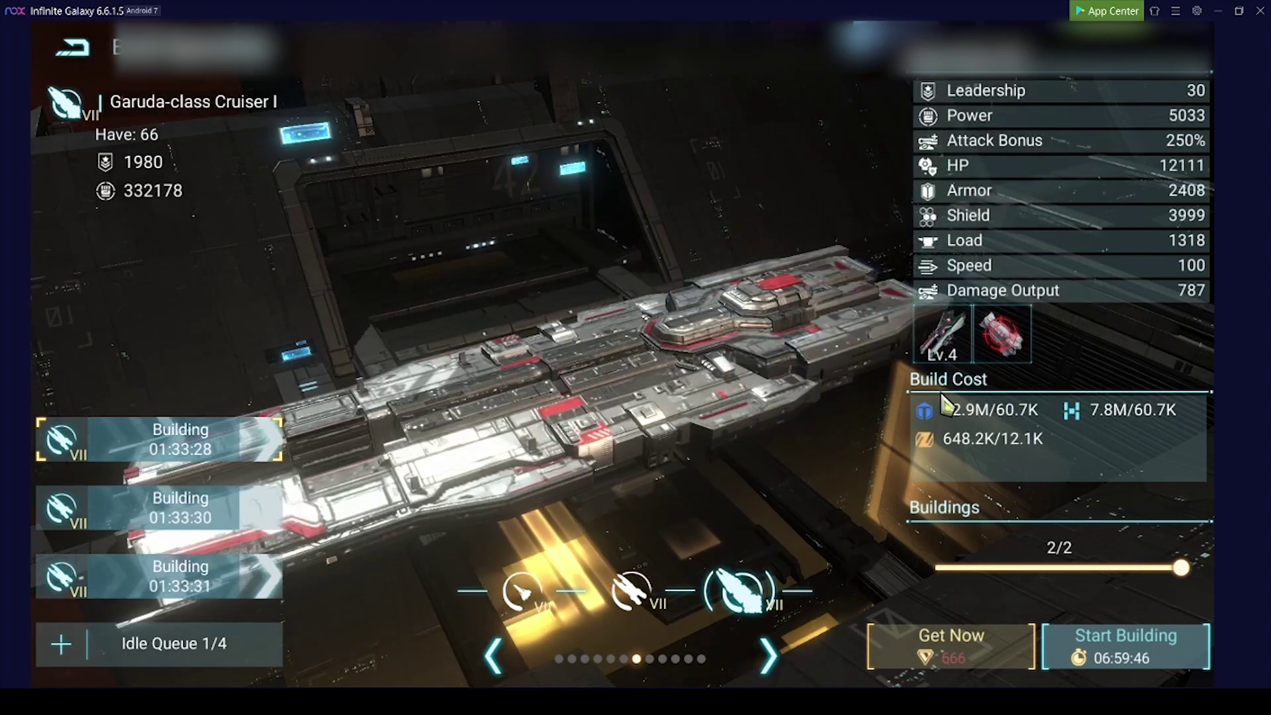
pyautogui.click(935, 349)
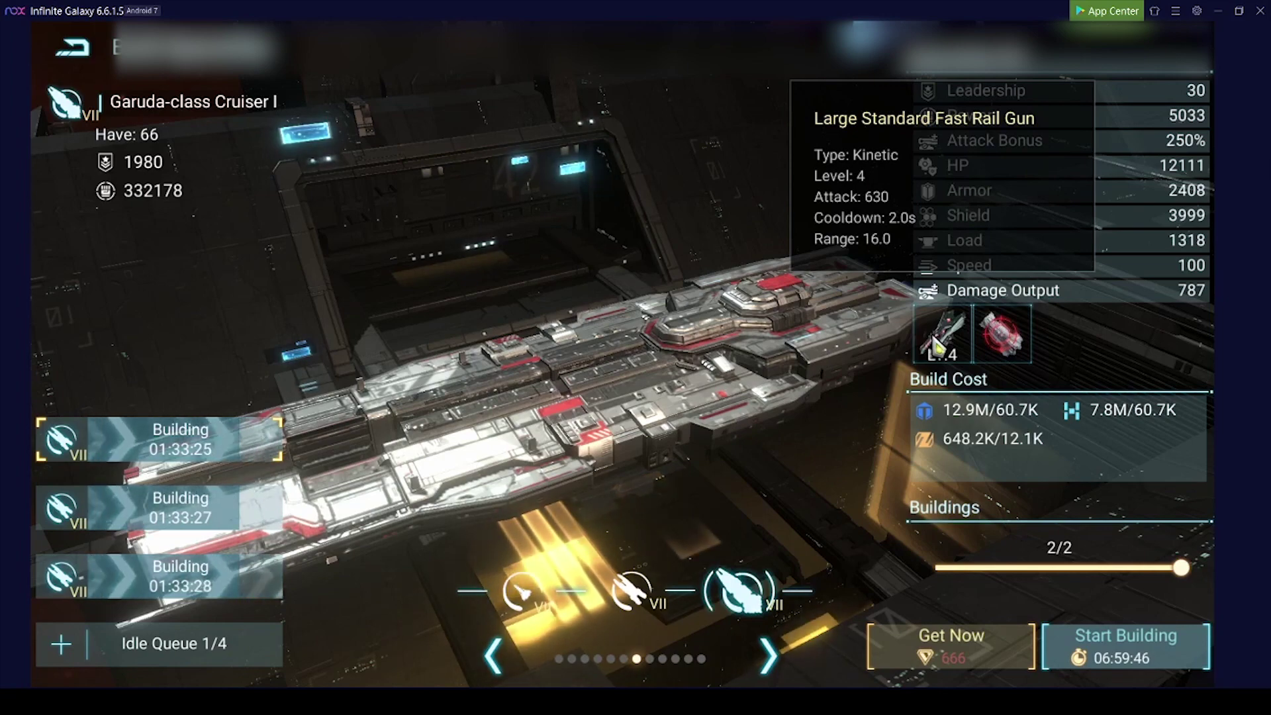
pyautogui.click(490, 659)
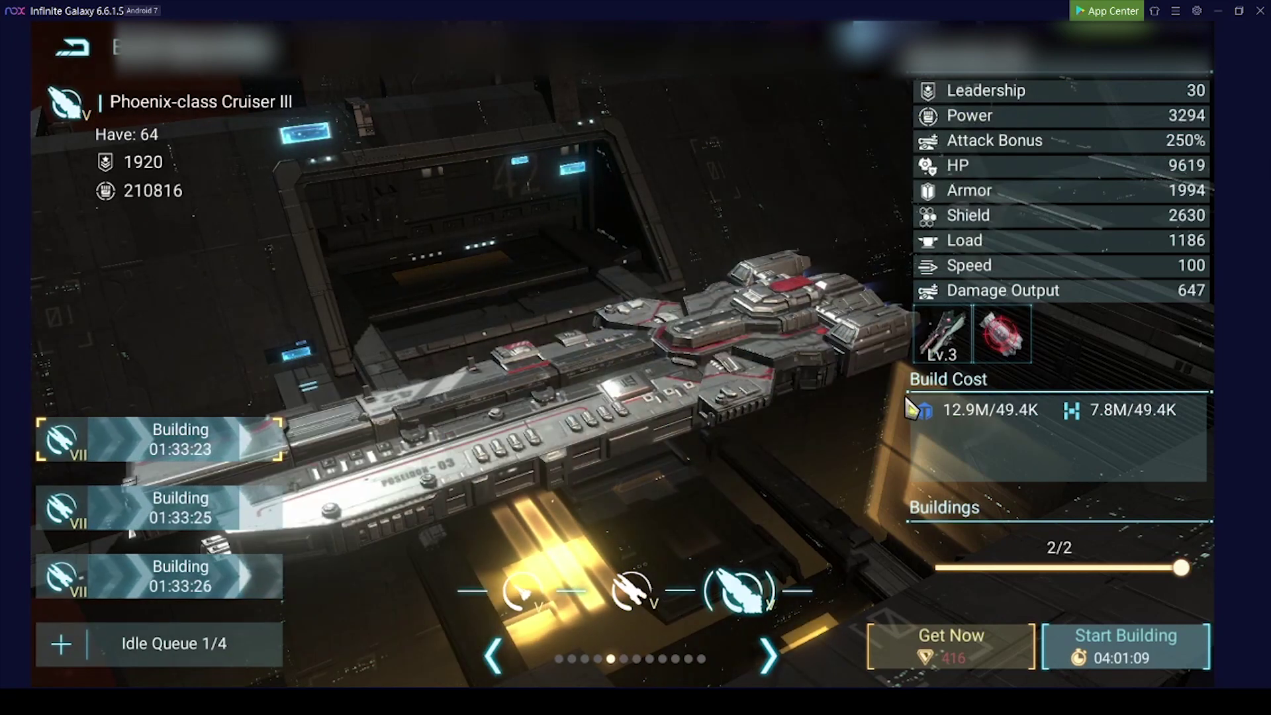
pyautogui.click(957, 358)
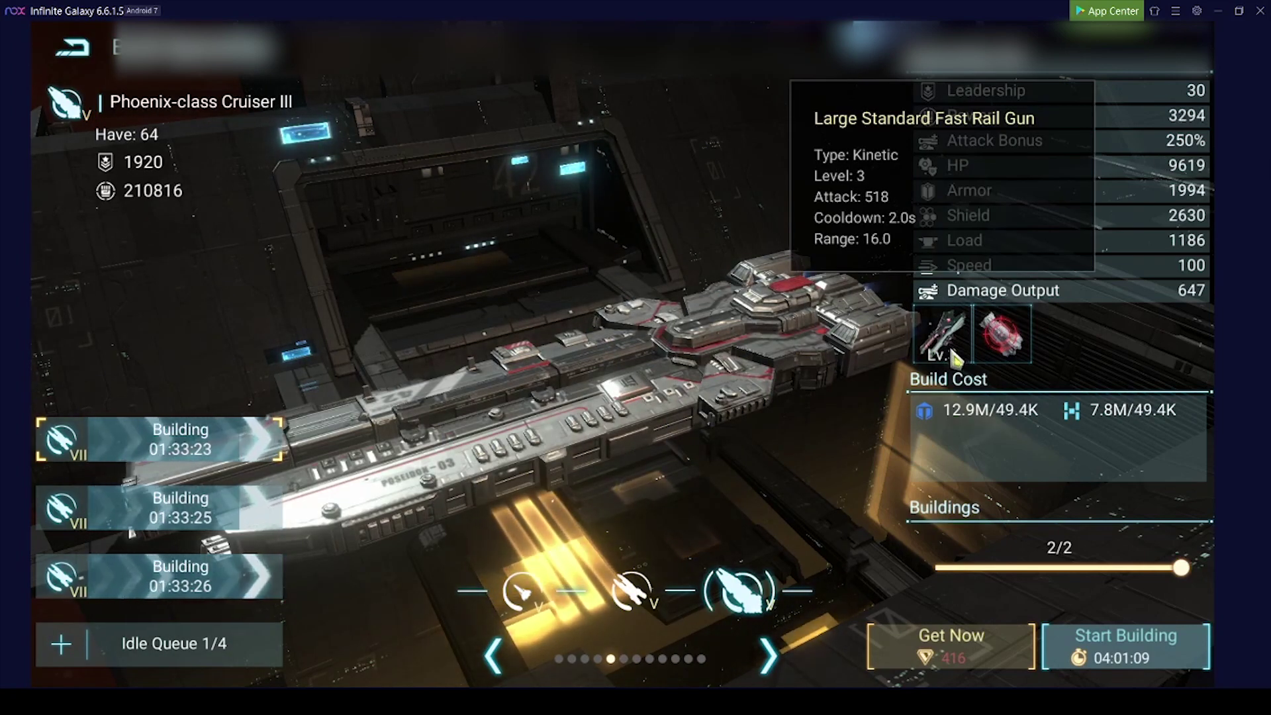
# Compare the stats of Nidhogg-class Cruiser II and III, ending on Phoenix-class Cruiser III.
pyautogui.click(493, 659)
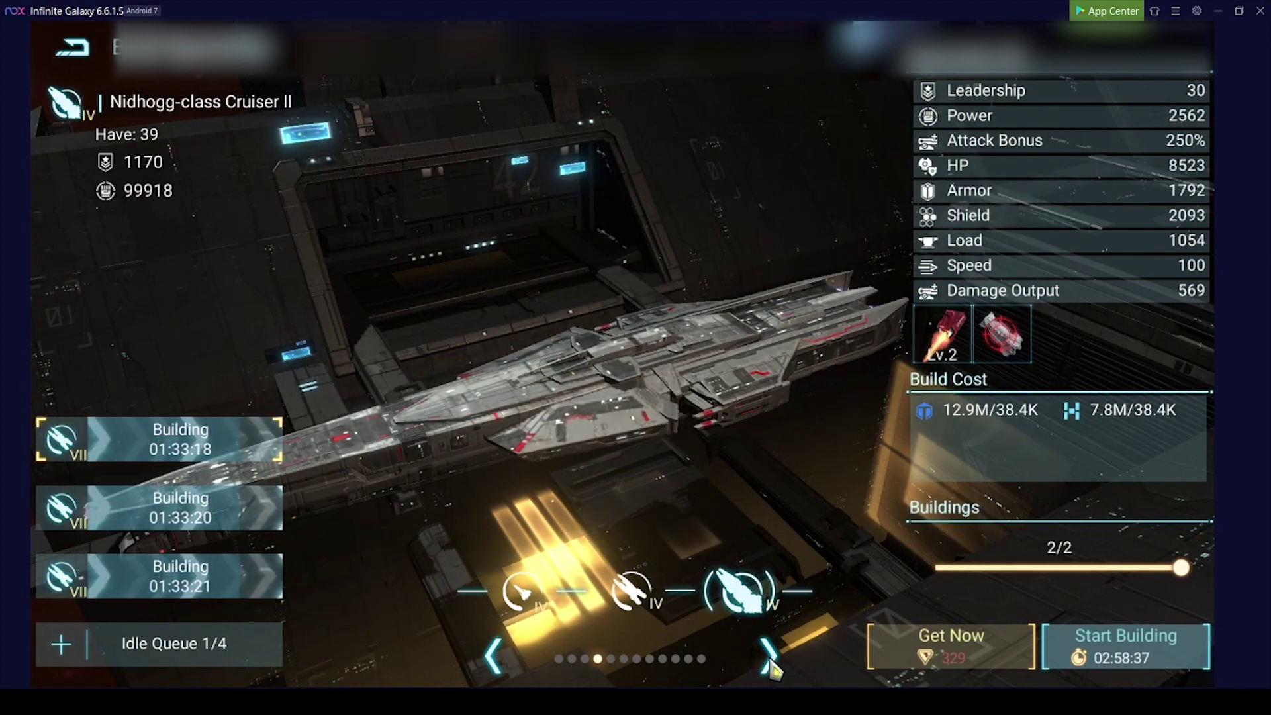
pyautogui.click(774, 660)
pyautogui.click(773, 661)
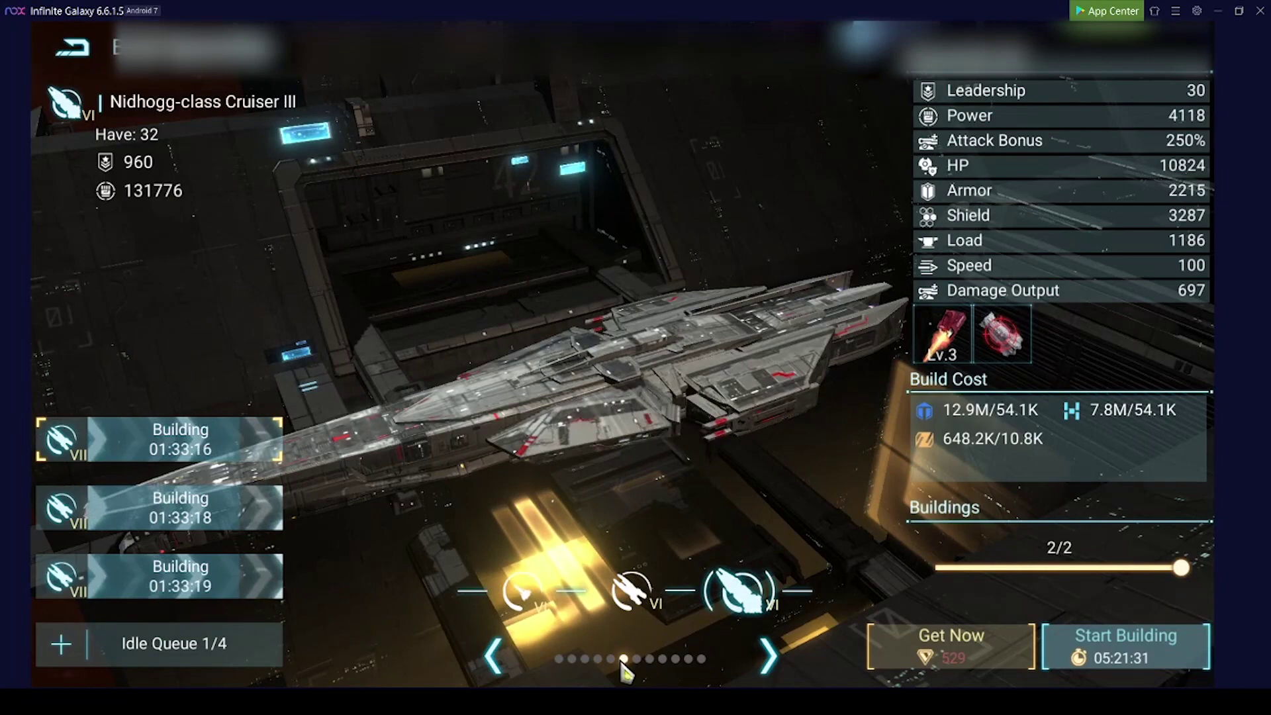
pyautogui.click(494, 659)
pyautogui.click(493, 659)
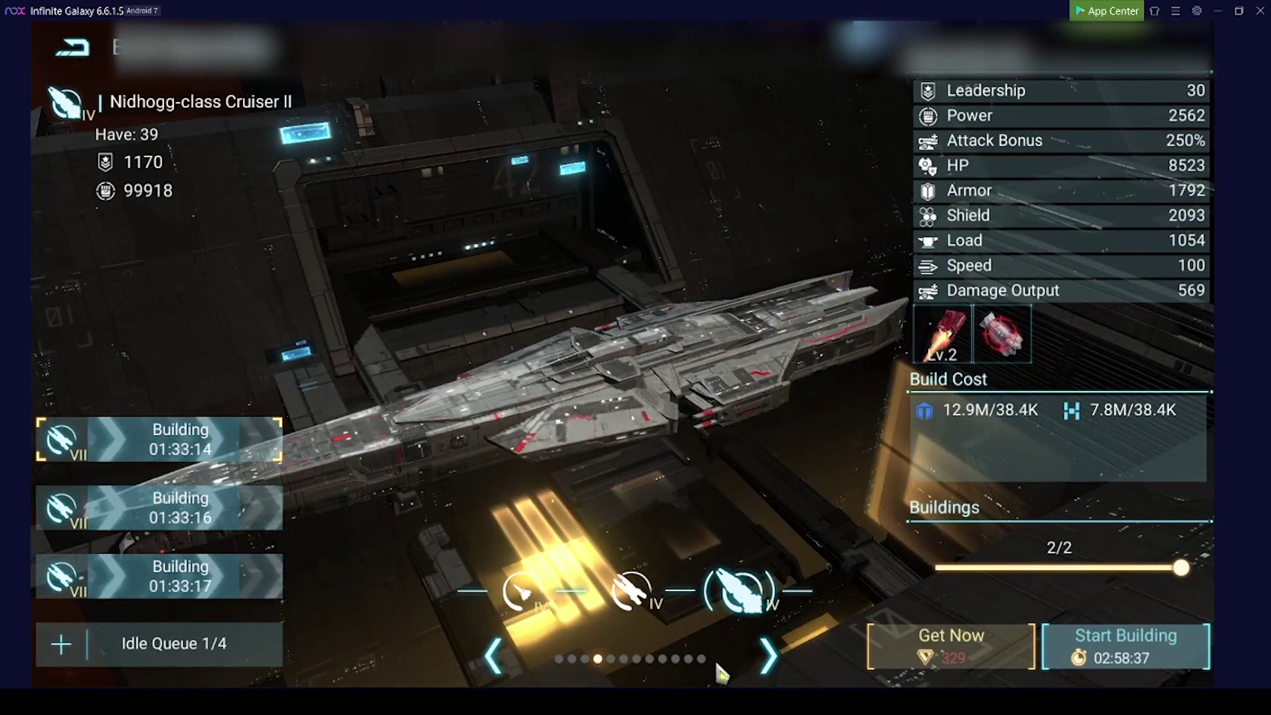
pyautogui.click(771, 659)
pyautogui.click(773, 660)
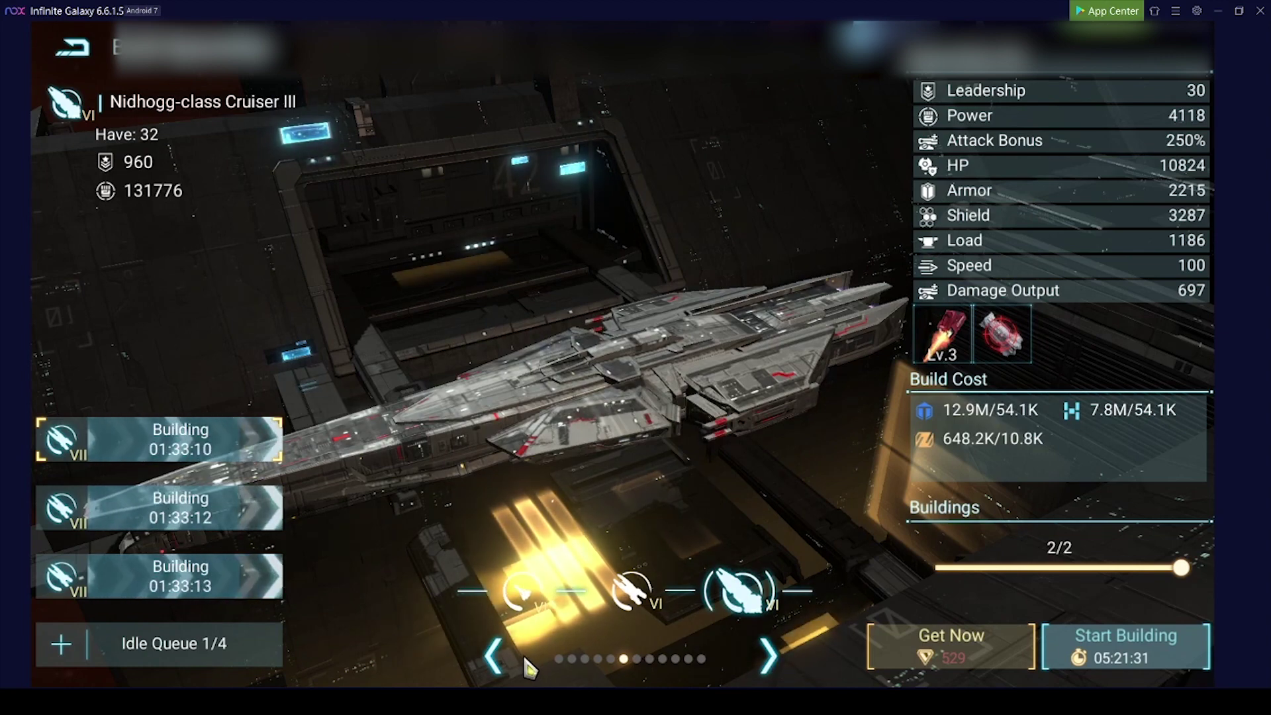
pyautogui.click(491, 663)
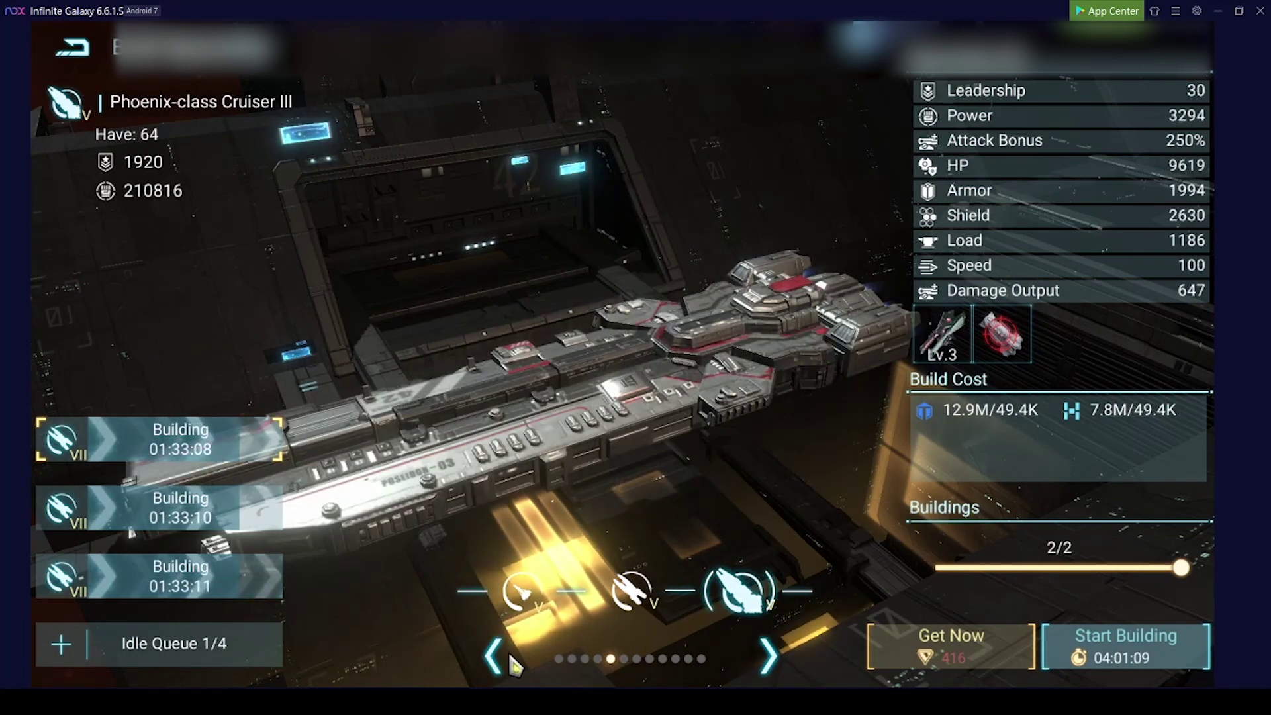
# Examine the special ability of Phoenix-class Cruiser III and the weapon of Nidhogg-class Cruiser III.
pyautogui.click(1007, 338)
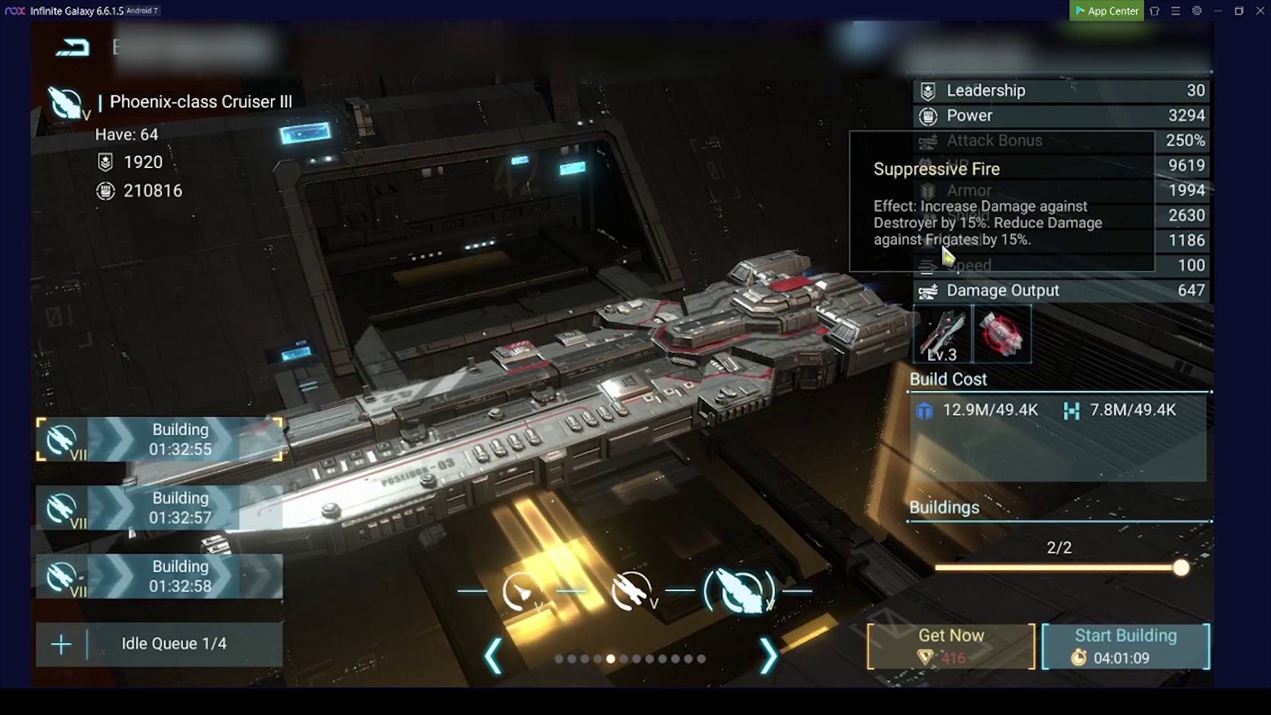
pyautogui.click(943, 339)
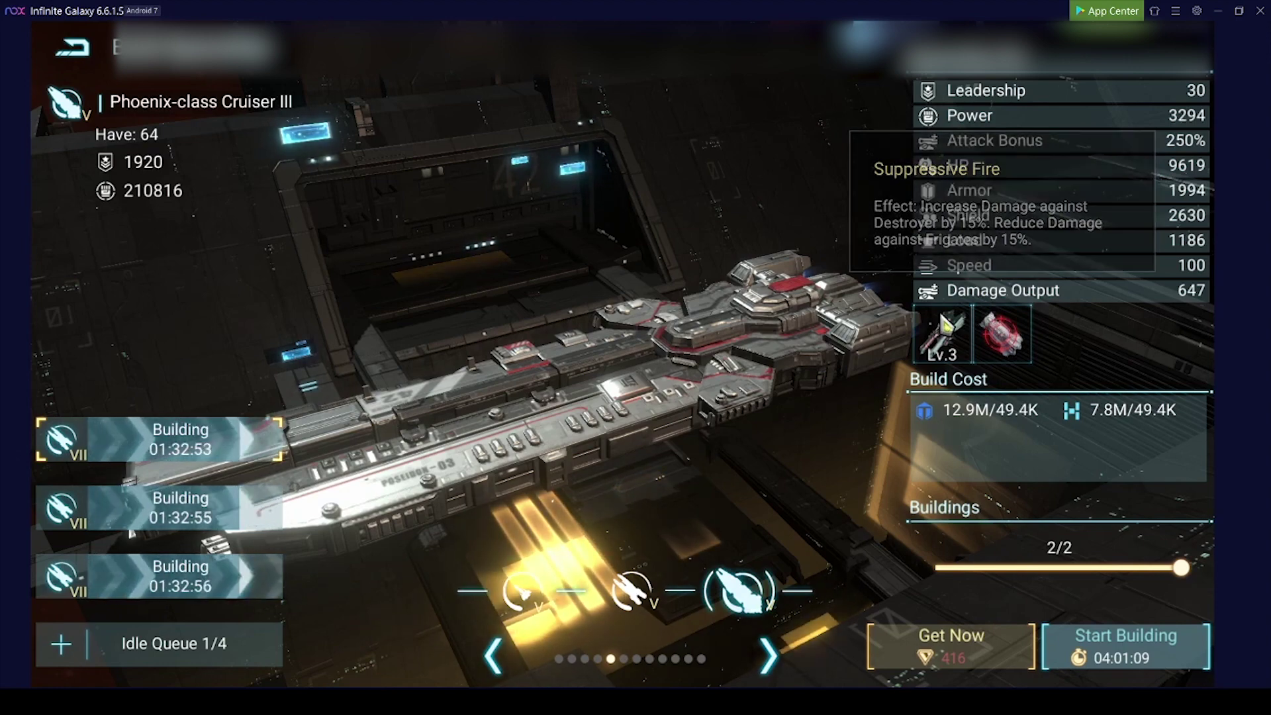
pyautogui.click(769, 655)
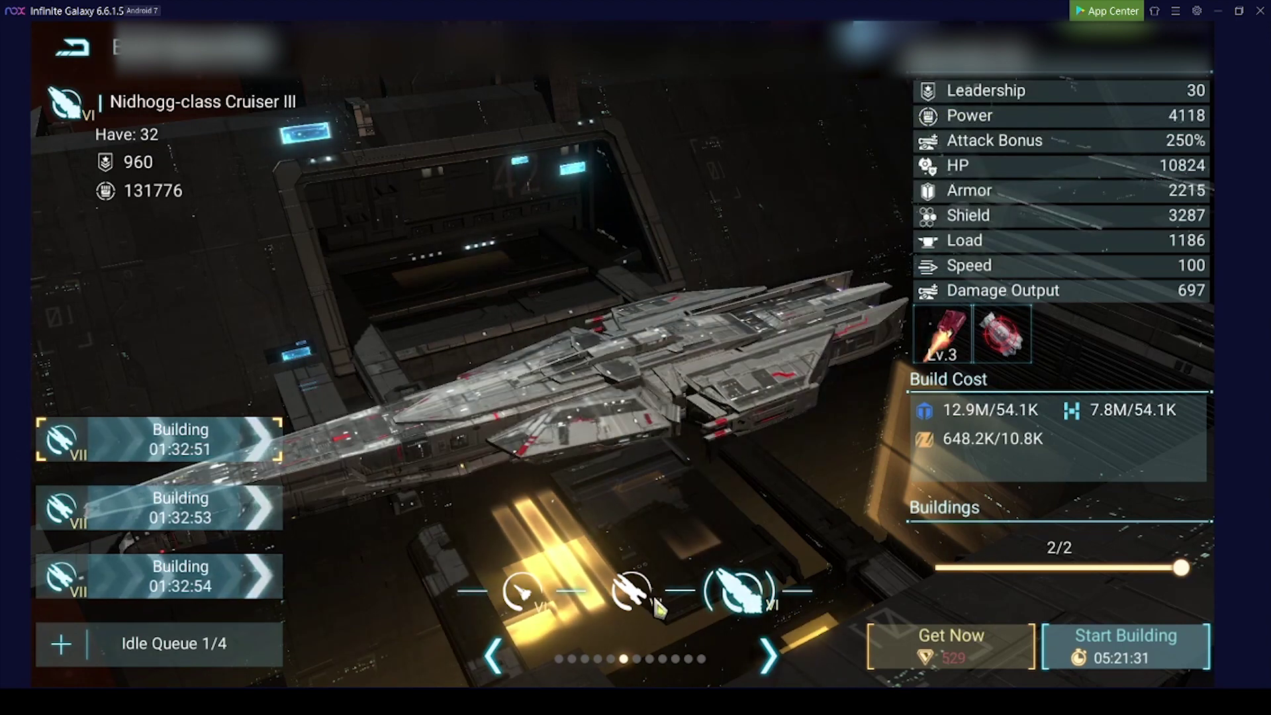
pyautogui.click(945, 337)
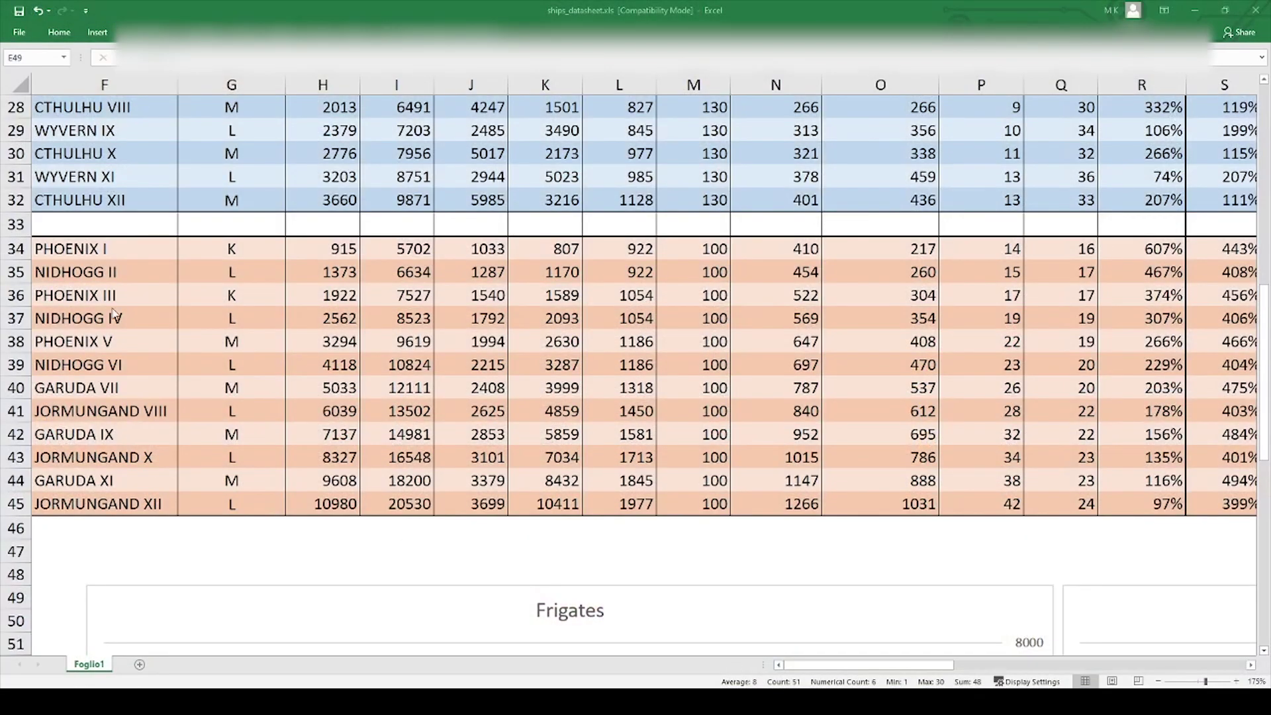
# Switch to the ships_datasheet workbook in Excel and bring columns A to E beside the ship names into view.
pyautogui.click(72, 84)
pyautogui.click(20, 84)
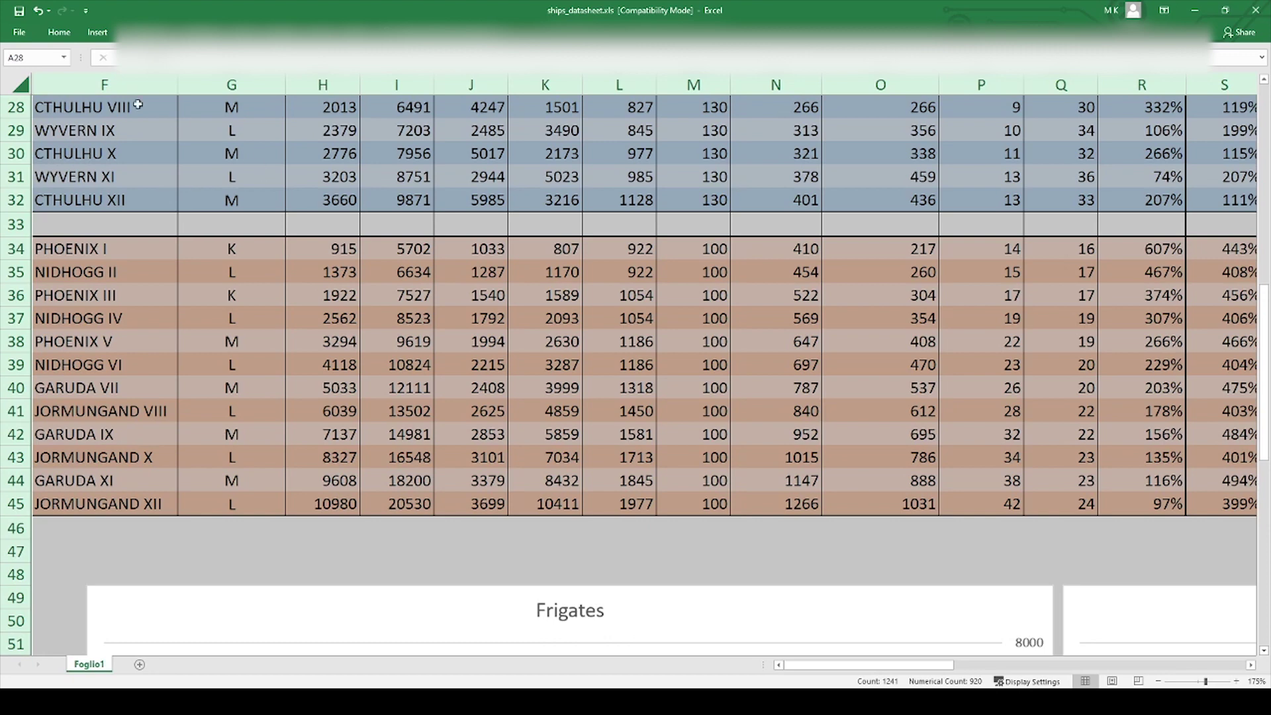
pyautogui.click(45, 85)
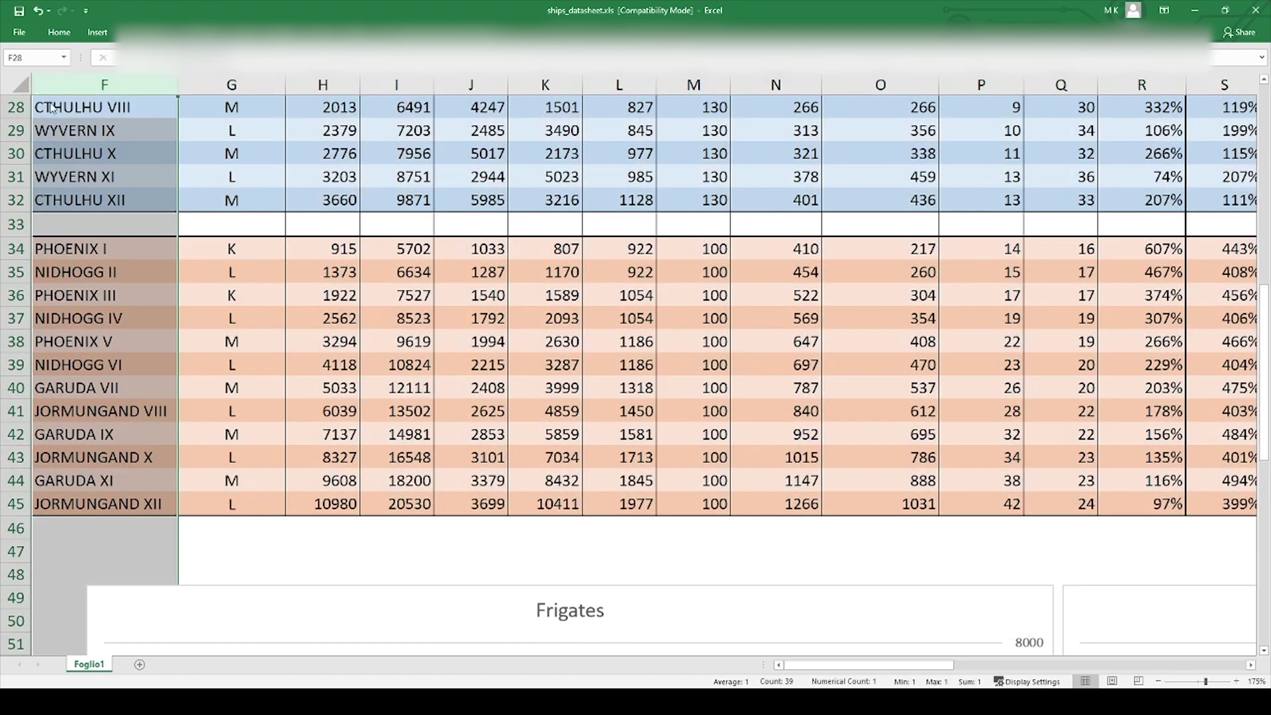
pyautogui.click(73, 124)
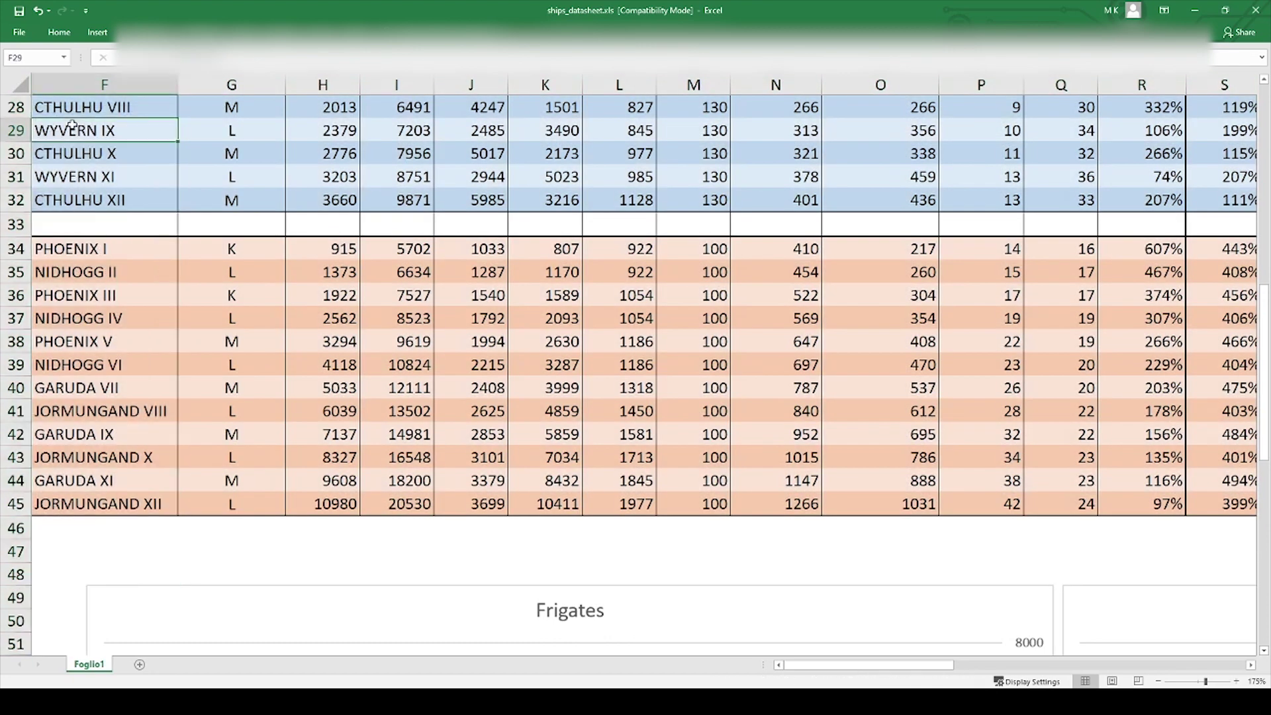
pyautogui.click(54, 84)
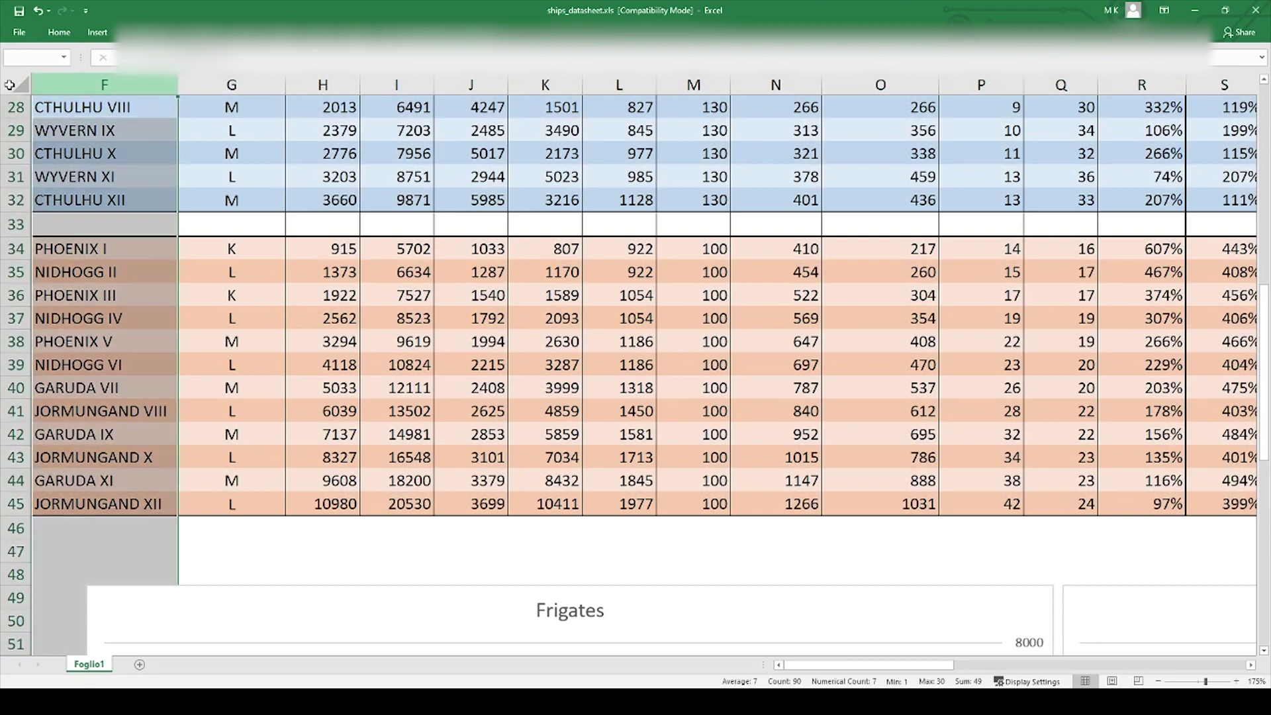
pyautogui.scroll(8, 111, 155)
pyautogui.scroll(1, 111, 156)
pyautogui.click(76, 85)
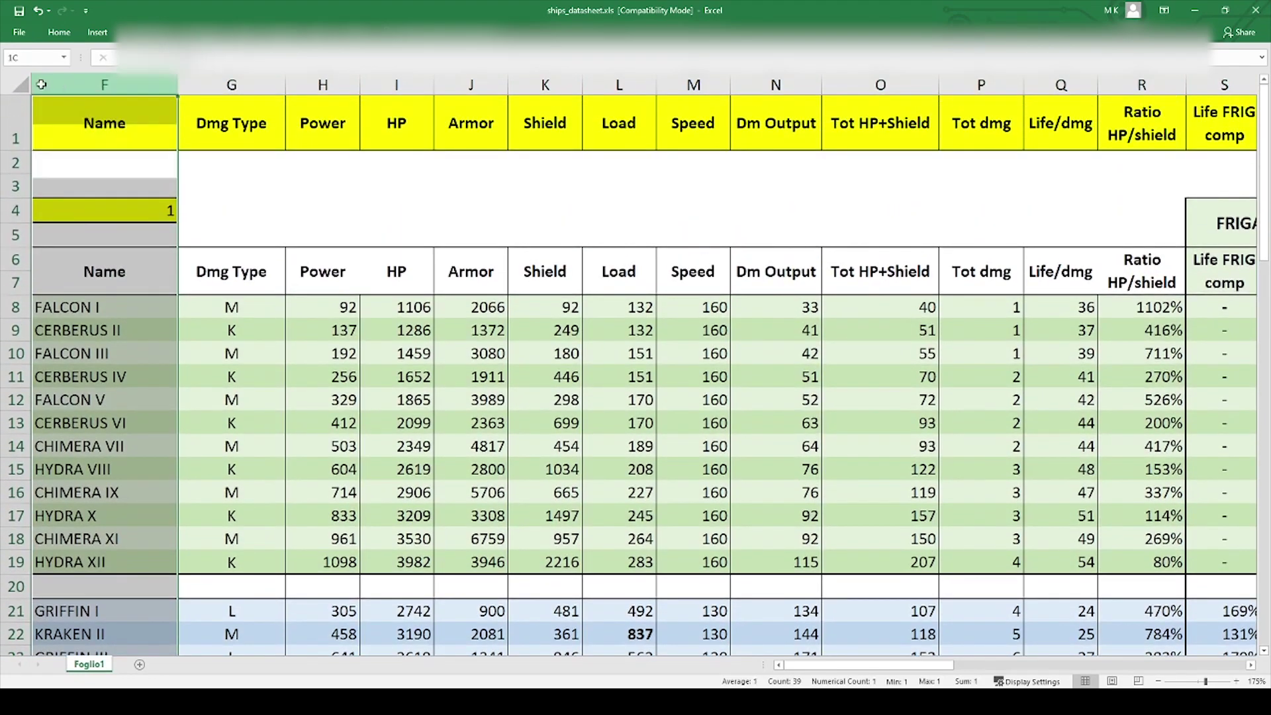
pyautogui.hscroll(-5, 90, 281)
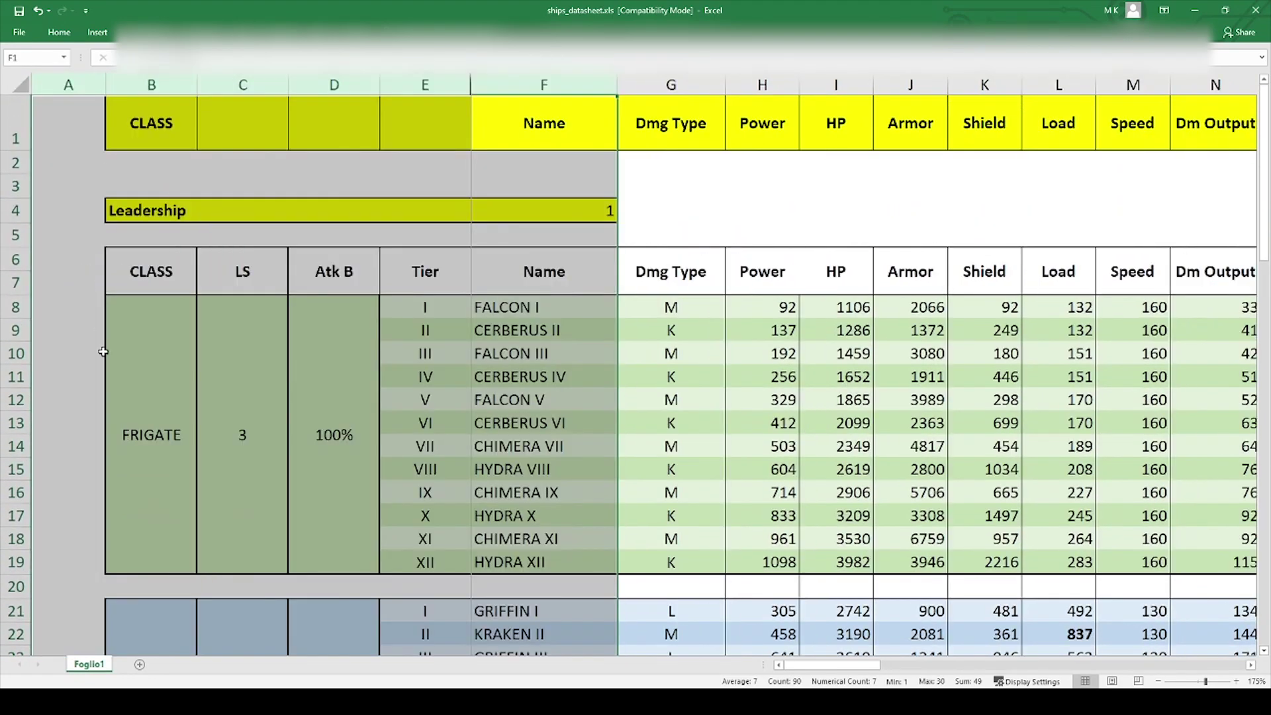
# Find PHOENIX V in the cruiser section and select its row from the name through the armor value.
pyautogui.click(241, 420)
pyautogui.scroll(-7, 241, 488)
pyautogui.scroll(-2, 249, 424)
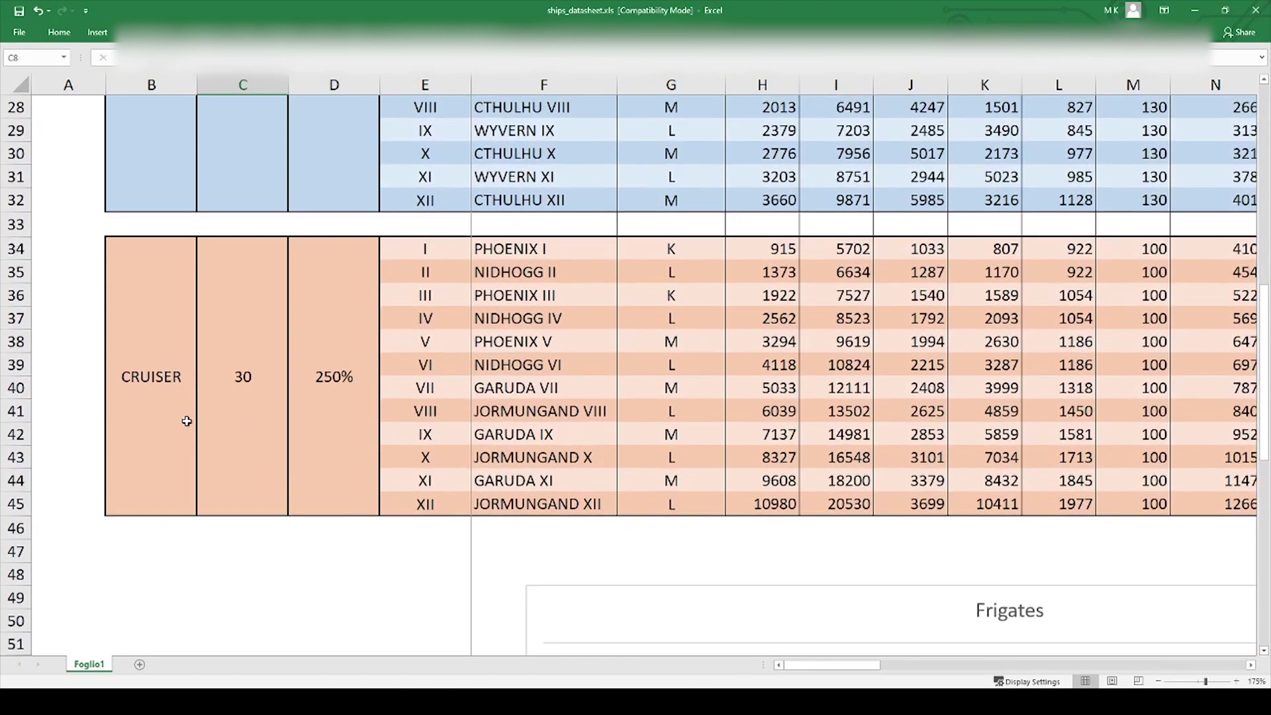
pyautogui.press('Down')
pyautogui.press('Down')
pyautogui.press('Right')
pyautogui.press('Right')
pyautogui.press('Right')
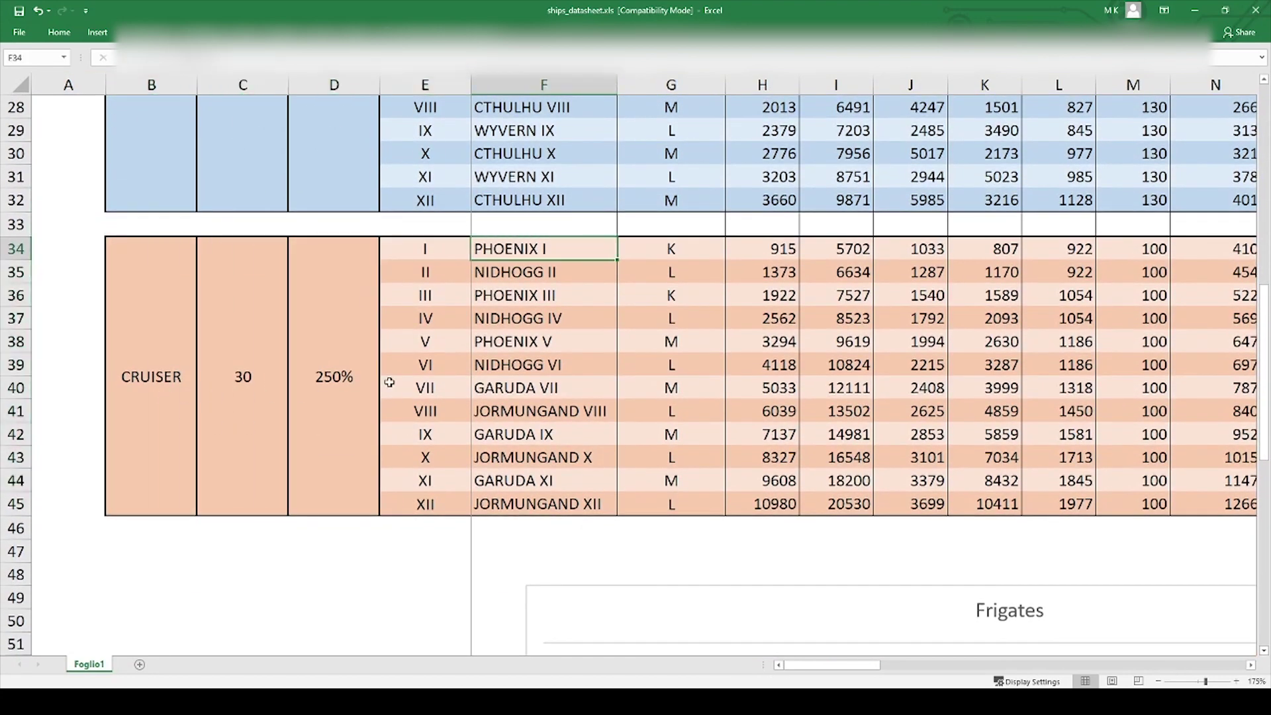
pyautogui.press('Down')
pyautogui.press('Down')
pyautogui.press('Down')
pyautogui.press('Down')
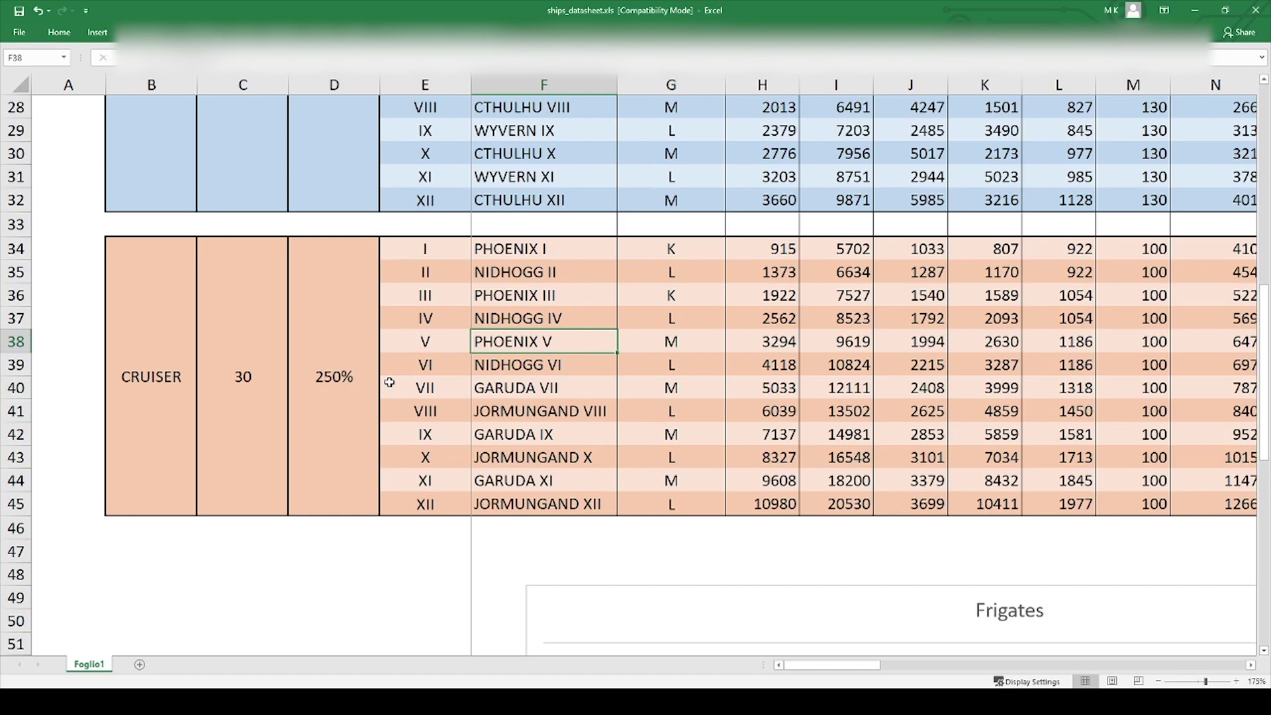
pyautogui.hotkey('shift', 'Right')
pyautogui.hotkey('shift', 'Right')
pyautogui.hotkey('shift', 'Right')
pyautogui.hotkey('shift', 'Right')
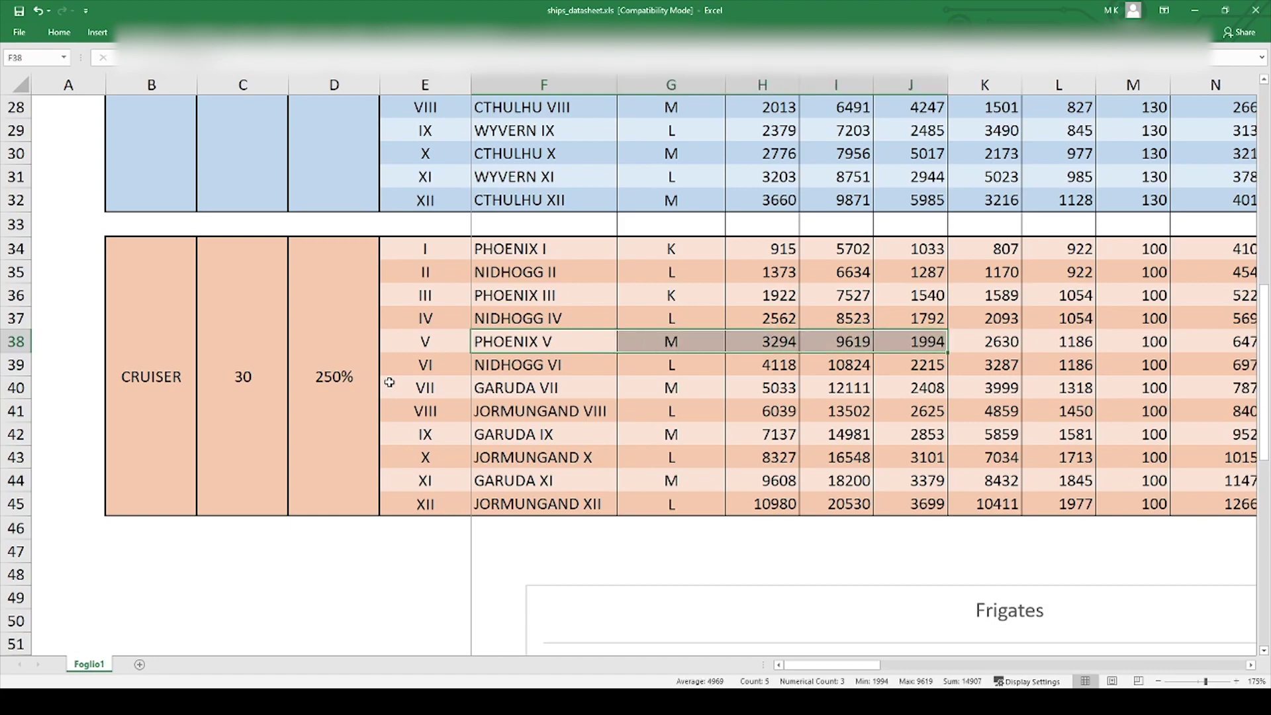
# Check the column headings and compare power, HP, armor and shield for the tier IV to VII cruisers.
pyautogui.scroll(6, 598, 406)
pyautogui.keyDown('ctrl'); pyautogui.scroll(-1, 731, 382); pyautogui.keyUp('ctrl')
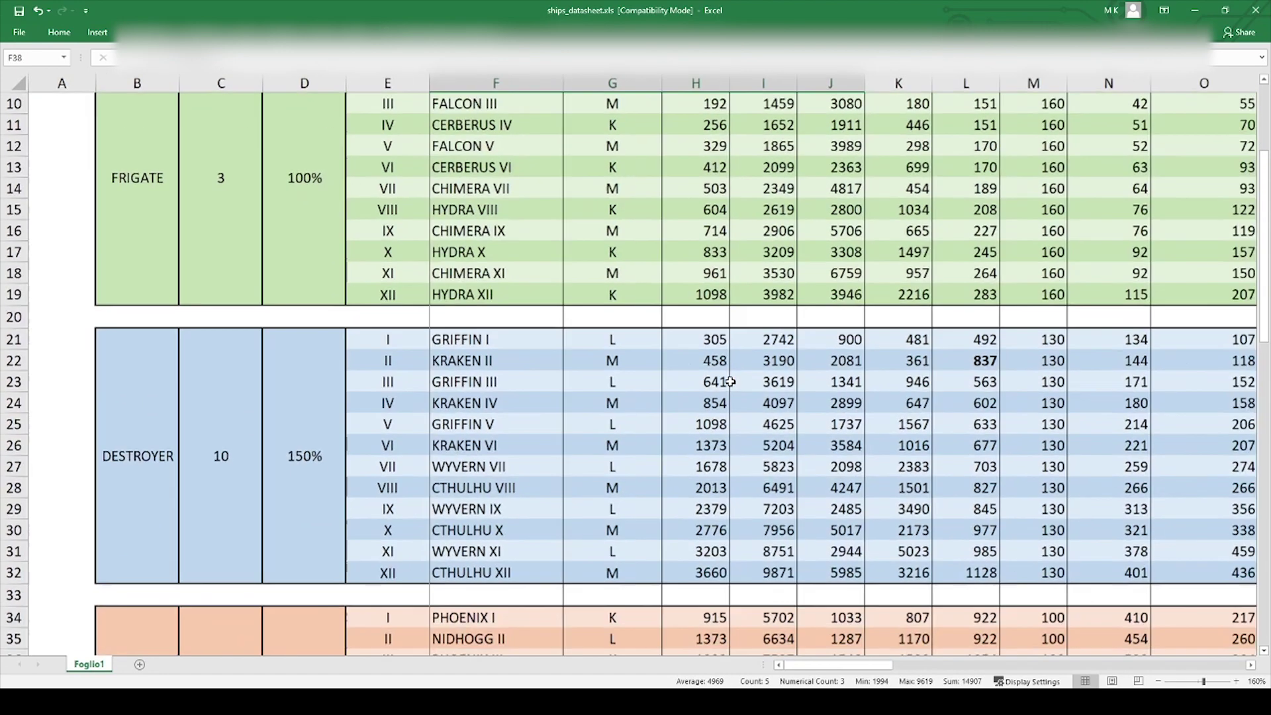
pyautogui.scroll(3, 730, 382)
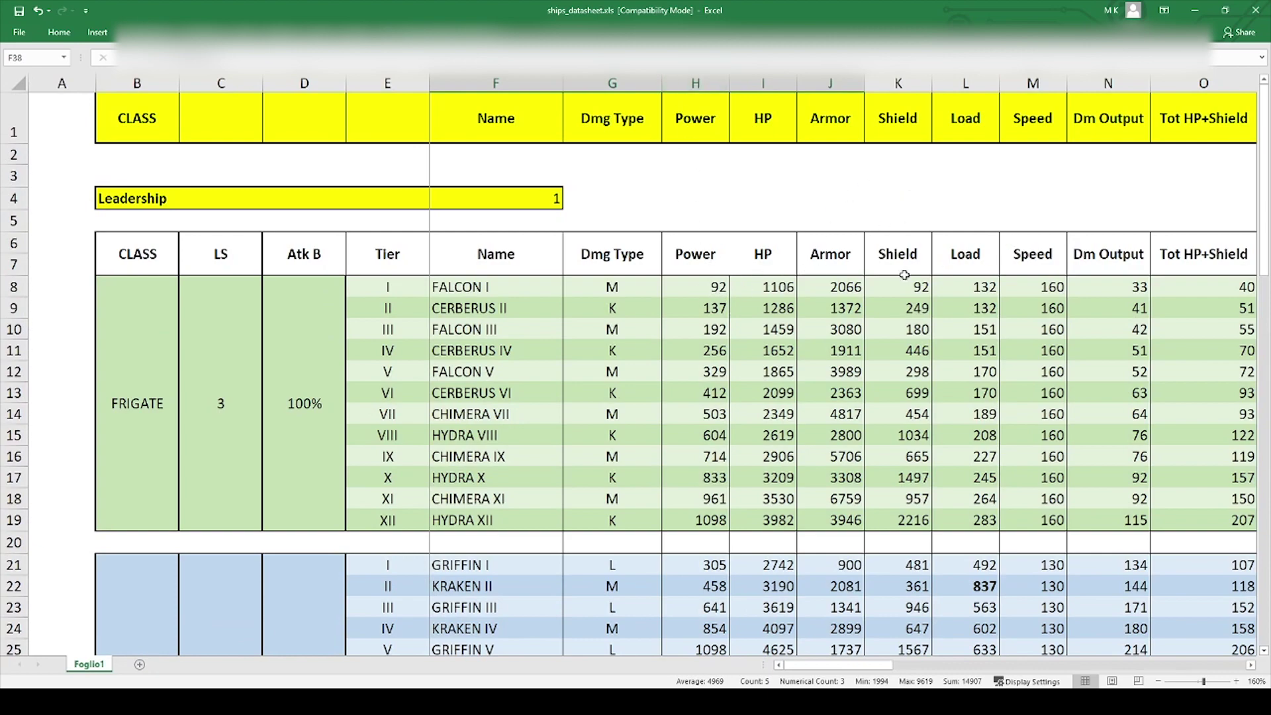
pyautogui.scroll(-7, 874, 296)
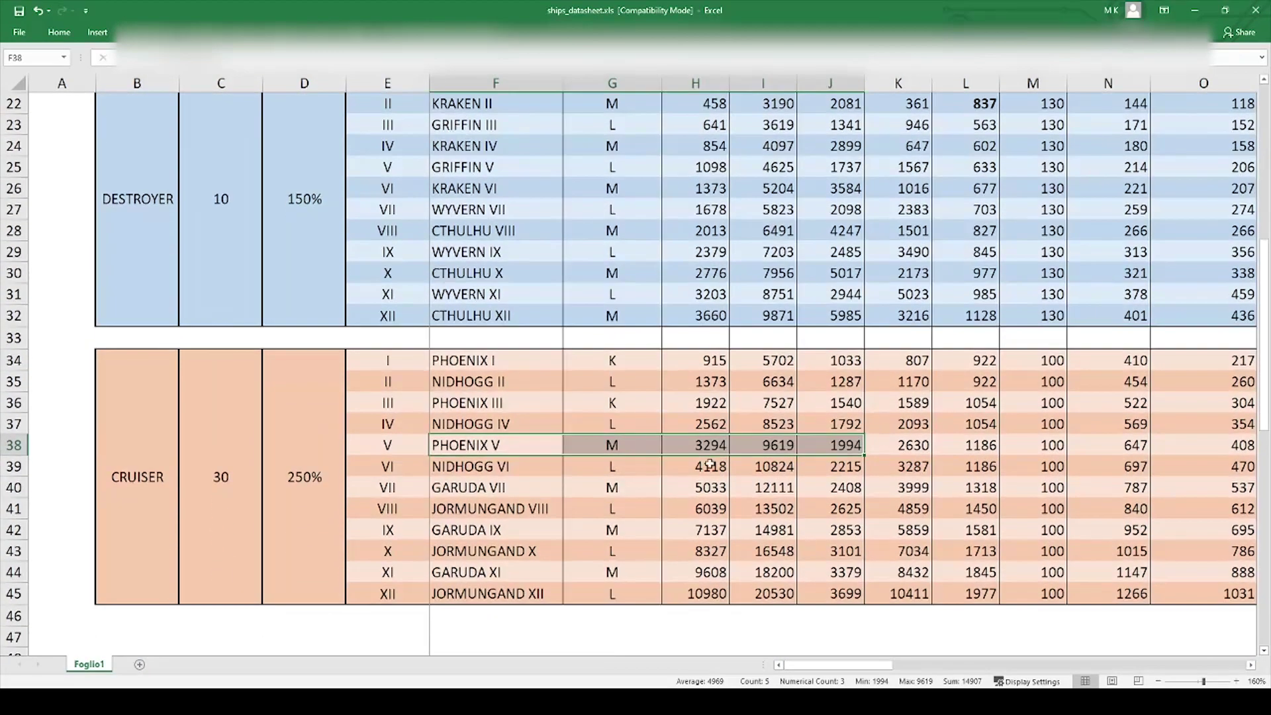
pyautogui.moveTo(718, 424); pyautogui.dragTo(717, 480)
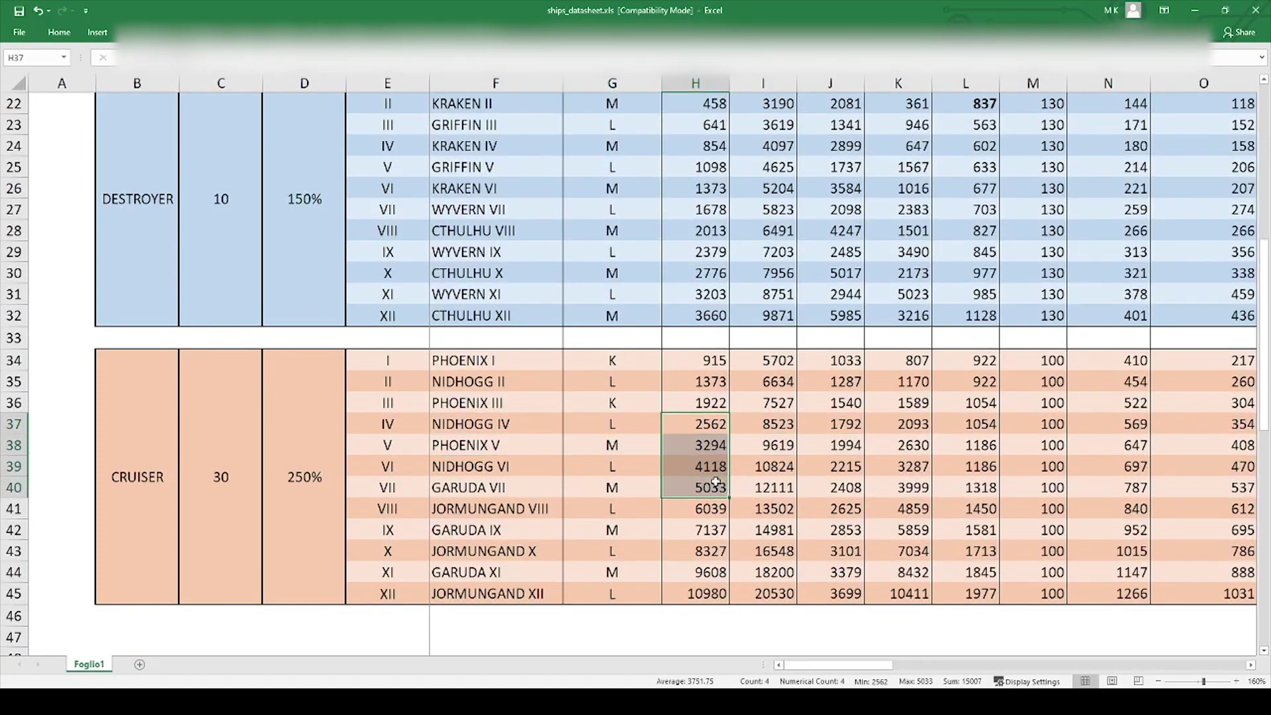
pyautogui.click(776, 429)
pyautogui.moveTo(776, 429); pyautogui.dragTo(781, 484)
pyautogui.moveTo(845, 423); pyautogui.dragTo(845, 483)
pyautogui.moveTo(921, 424); pyautogui.dragTo(920, 488)
pyautogui.click(841, 440)
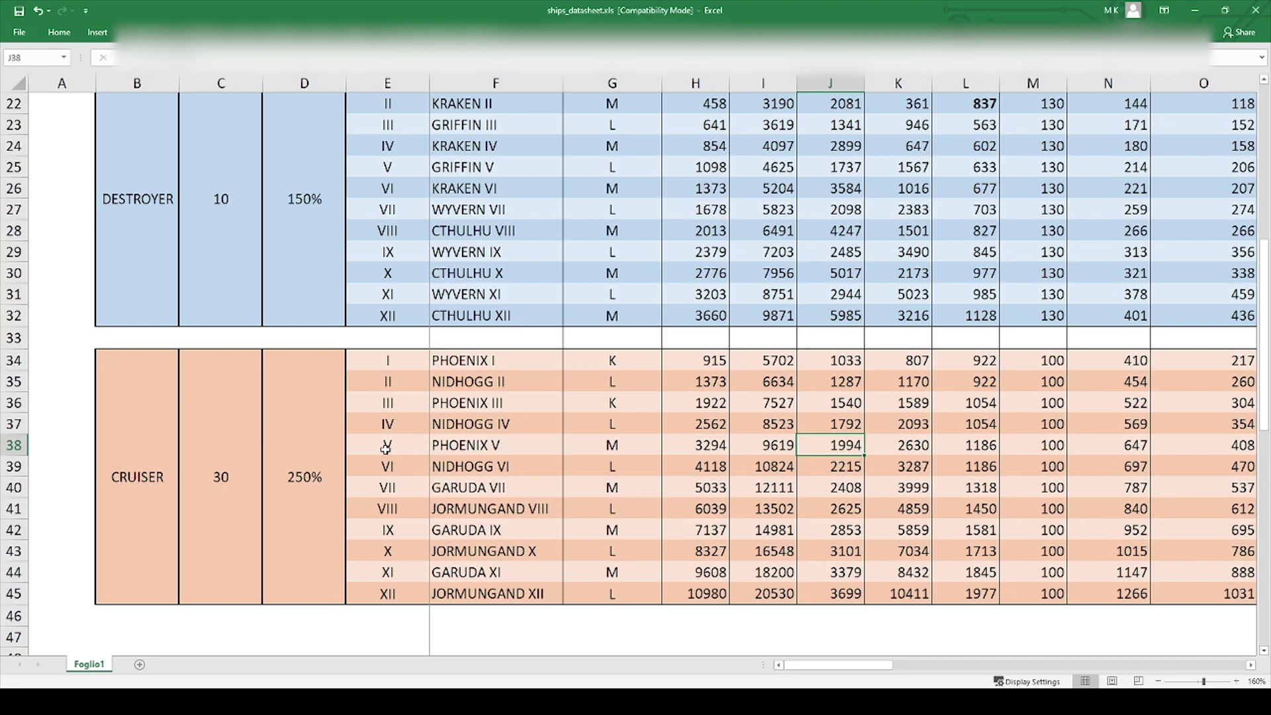
# Set the damage type of PHOENIX V to K.
pyautogui.moveTo(385, 449); pyautogui.dragTo(598, 444)
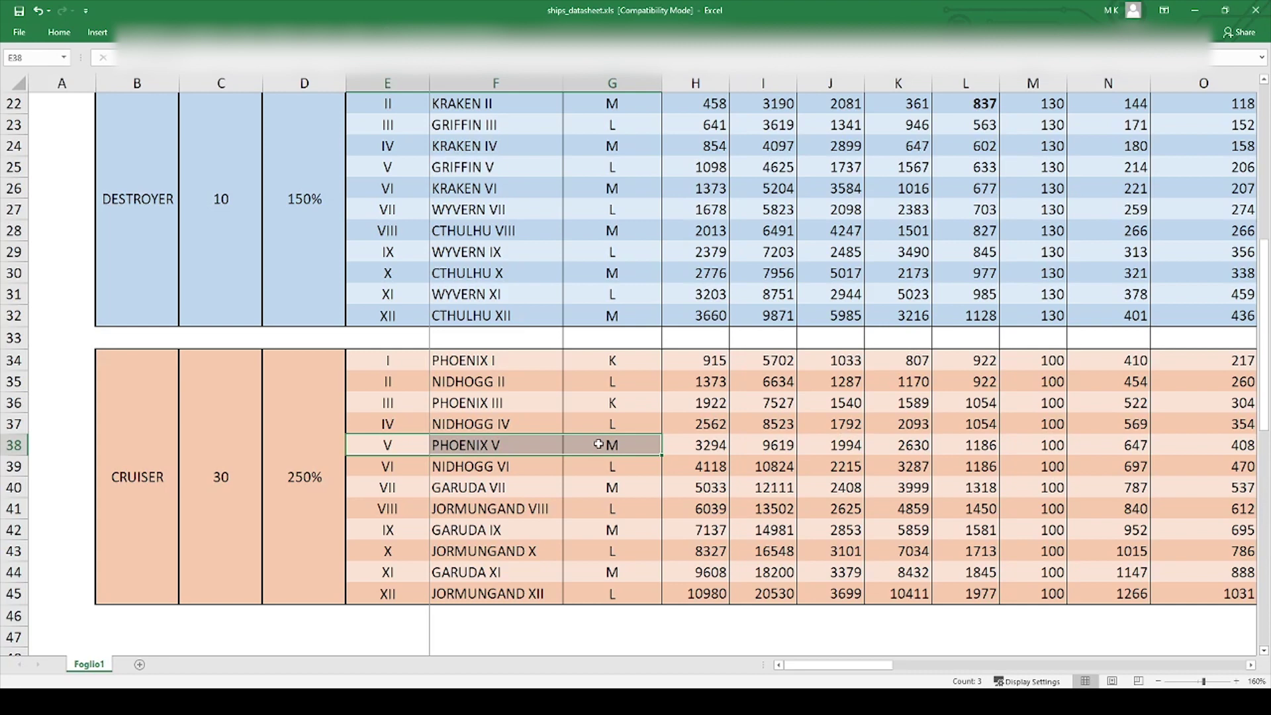
pyautogui.click(600, 447)
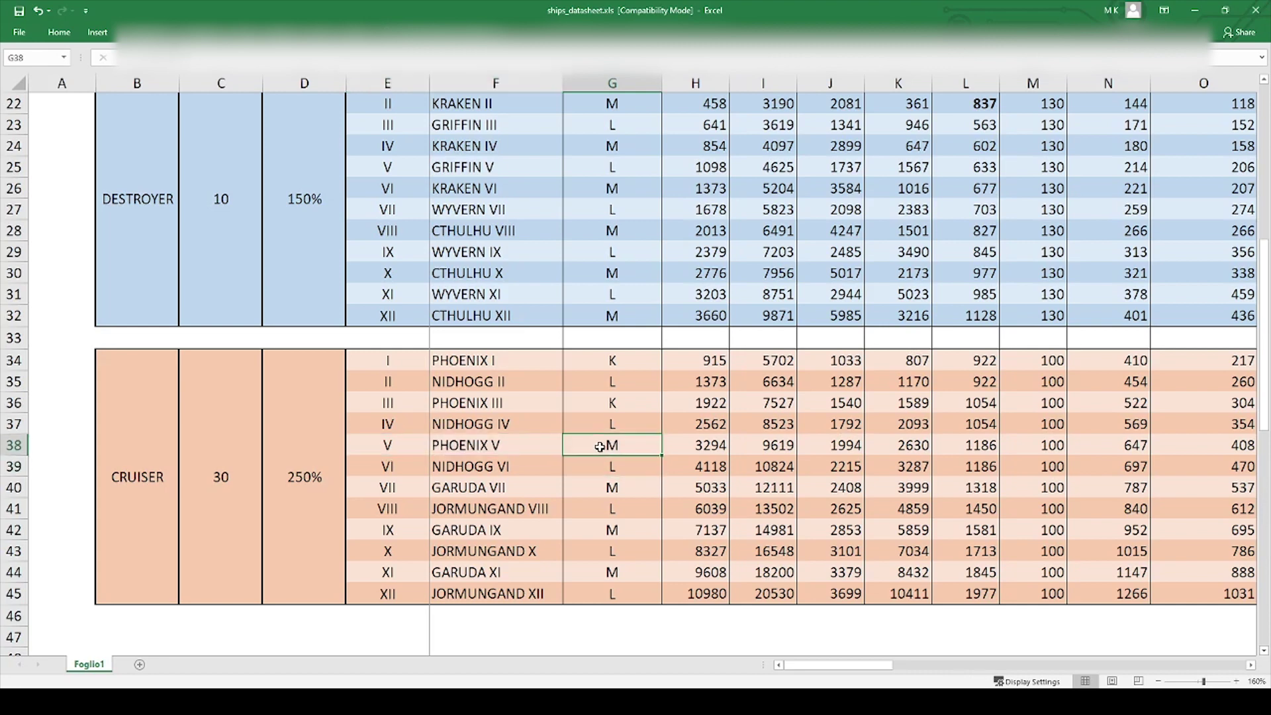
pyautogui.write('K')
pyautogui.press('Return')
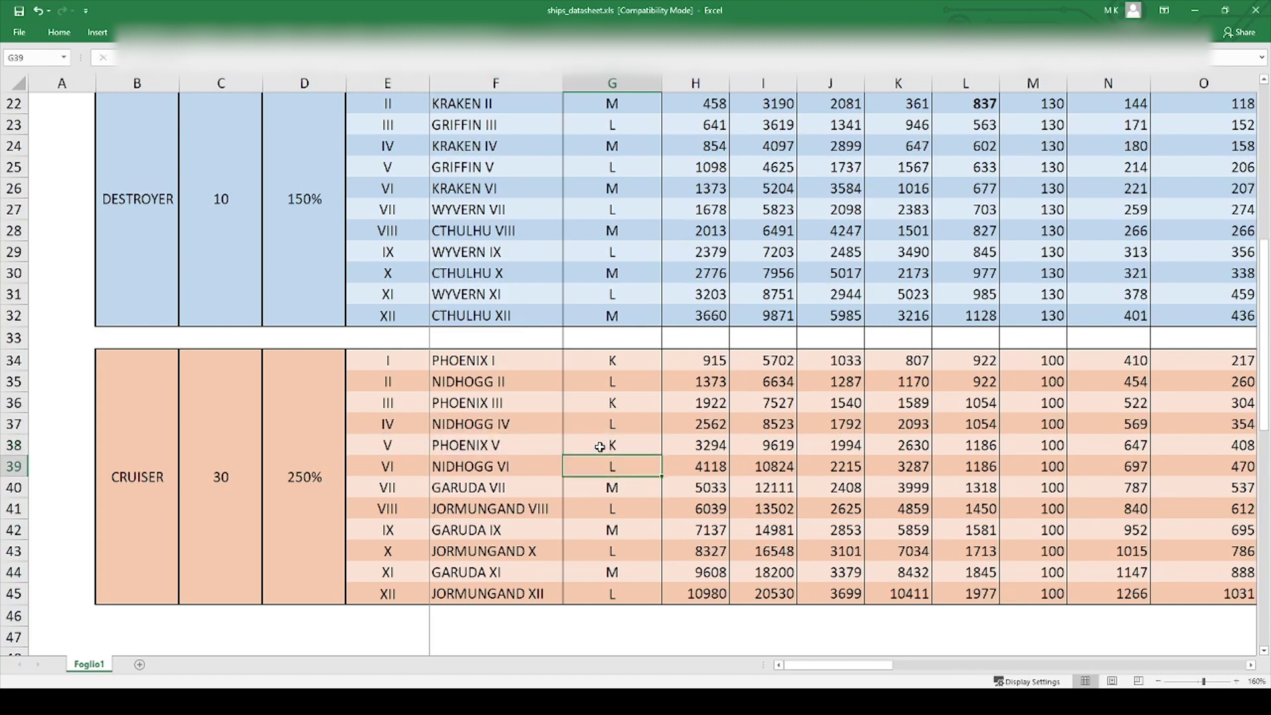
# Set the damage type of GARUDA VII, GARUDA IX and GARUDA XI to K.
pyautogui.press('Return')
pyautogui.write('K')
pyautogui.press('Return')
pyautogui.press('Return')
pyautogui.write('K')
pyautogui.press('Return')
pyautogui.press('Return')
pyautogui.write('K')
pyautogui.press('Return')
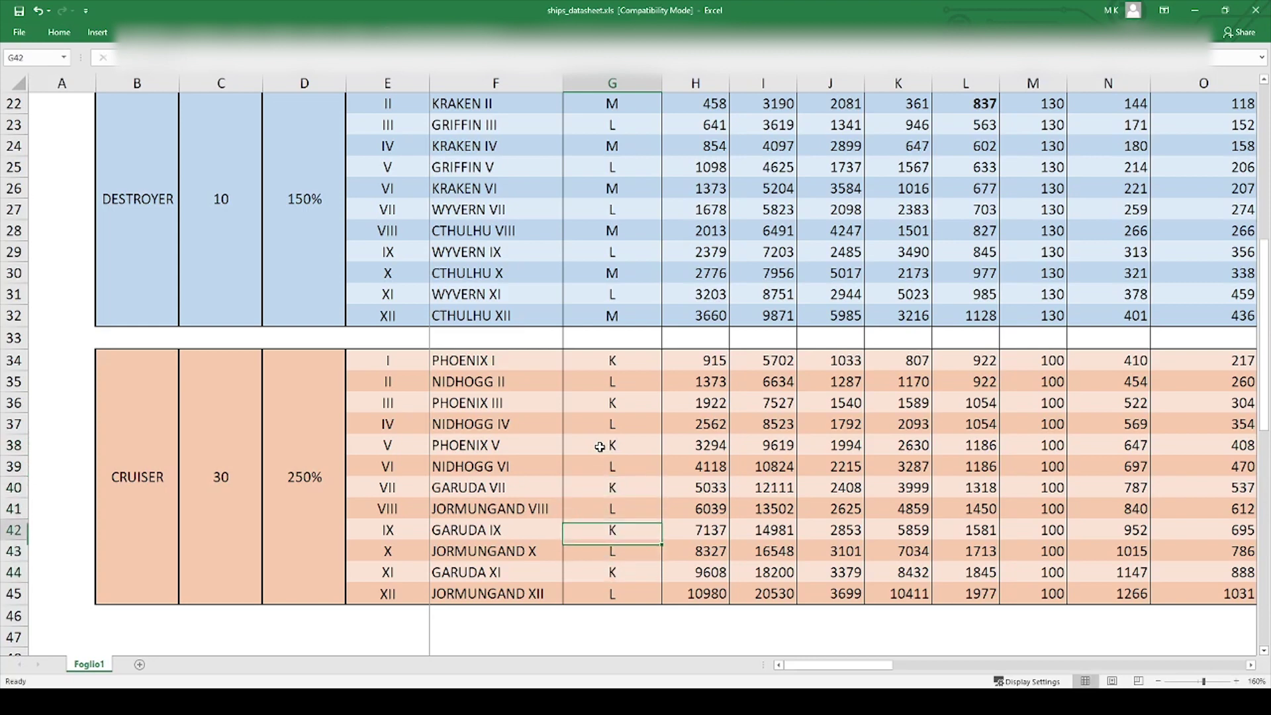
# Make the tier, name and damage type cells of PHOENIX V and GARUDA VII bold.
pyautogui.moveTo(378, 441); pyautogui.dragTo(639, 442)
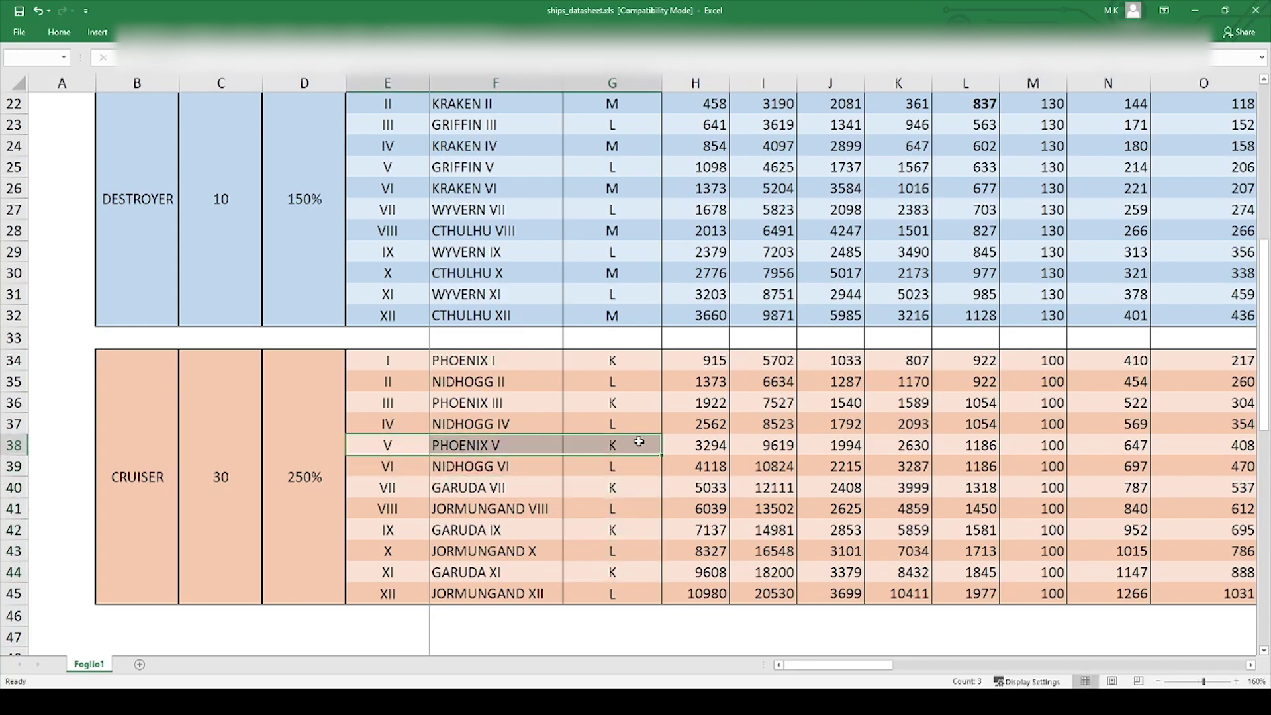
pyautogui.hotkey('ctrl', 'b')
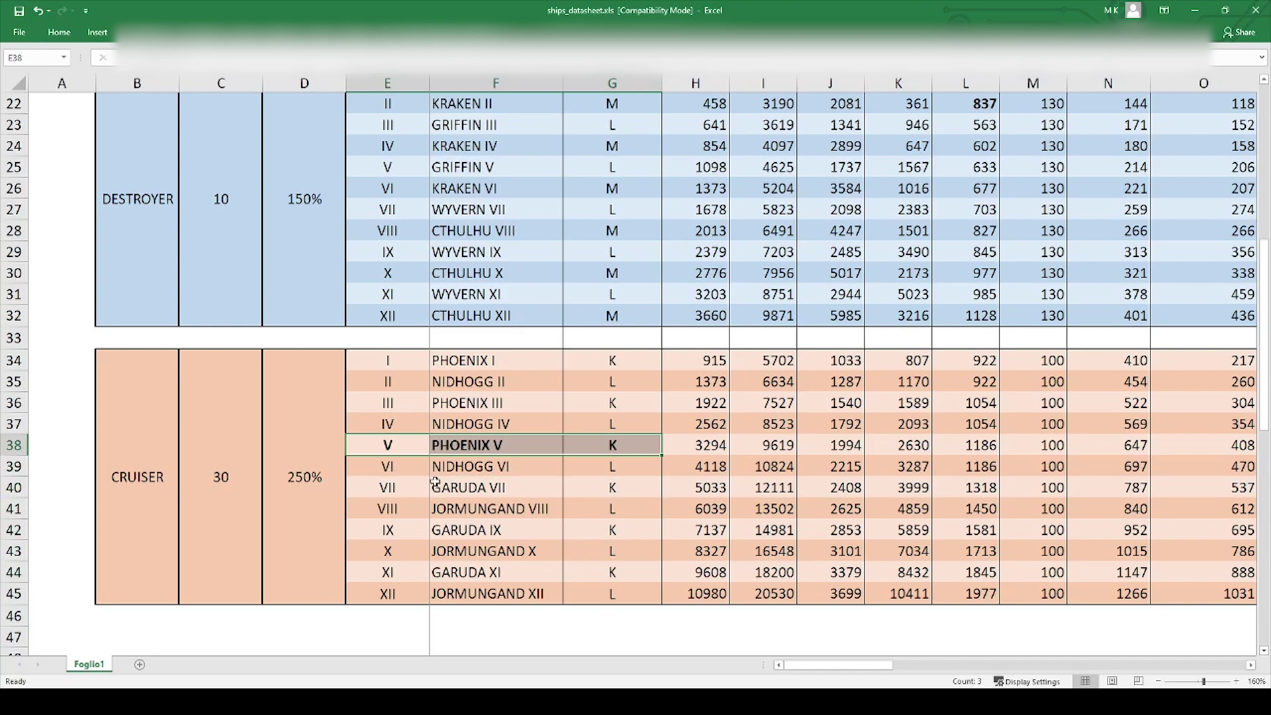
pyautogui.moveTo(427, 487); pyautogui.dragTo(639, 488)
pyautogui.hotkey('ctrl', 'b')
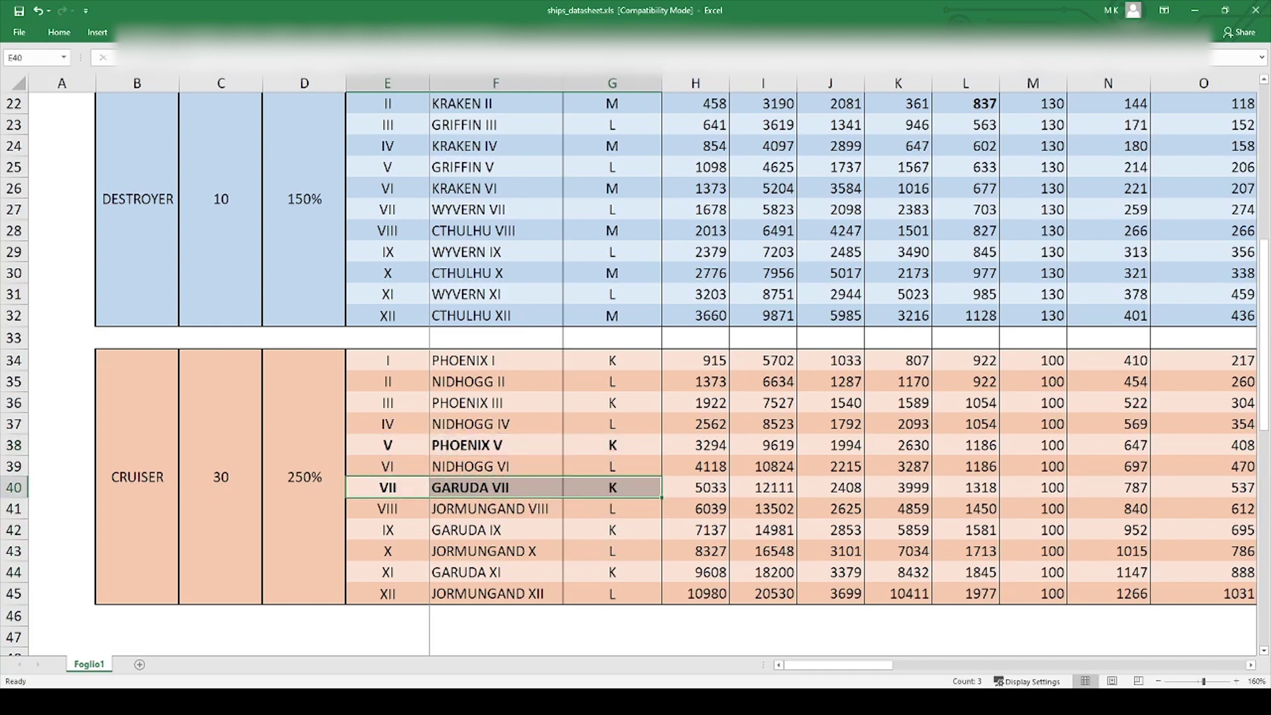
# Make the tier, name and damage type cells of GARUDA IX and GARUDA XI bold.
pyautogui.moveTo(402, 529); pyautogui.dragTo(639, 529)
pyautogui.hotkey('ctrl', 'b')
pyautogui.click(402, 578)
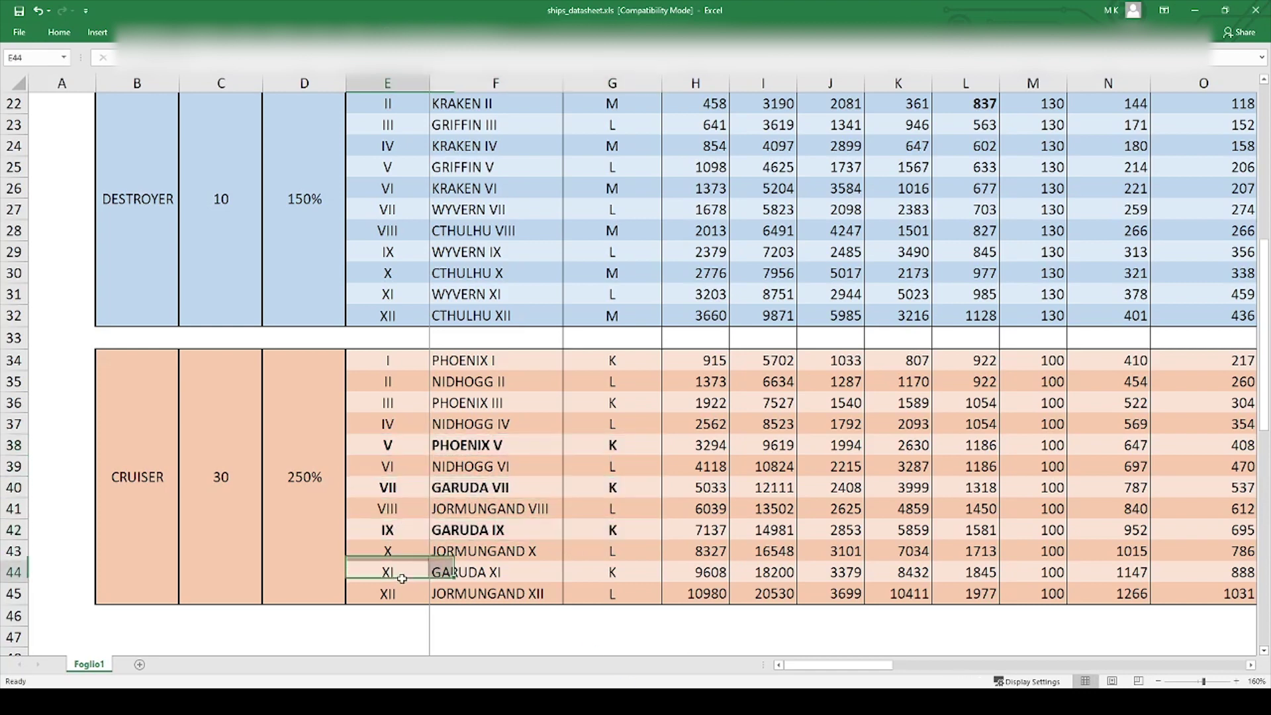
pyautogui.moveTo(402, 578); pyautogui.dragTo(602, 572)
pyautogui.hotkey('ctrl', 'b')
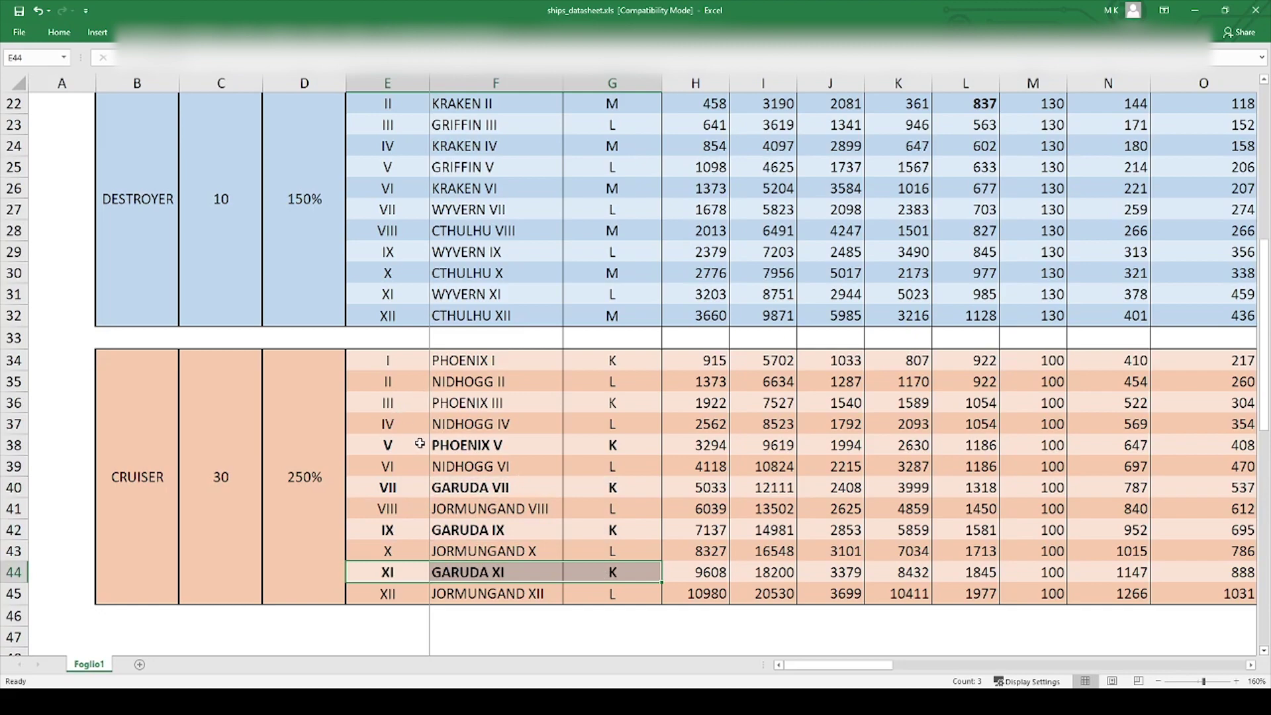
# Make the tier, name and damage type cells of GRIFFIN V, WYVERN VII, WYVERN IX and WYVERN XI bold.
pyautogui.scroll(2, 473, 359)
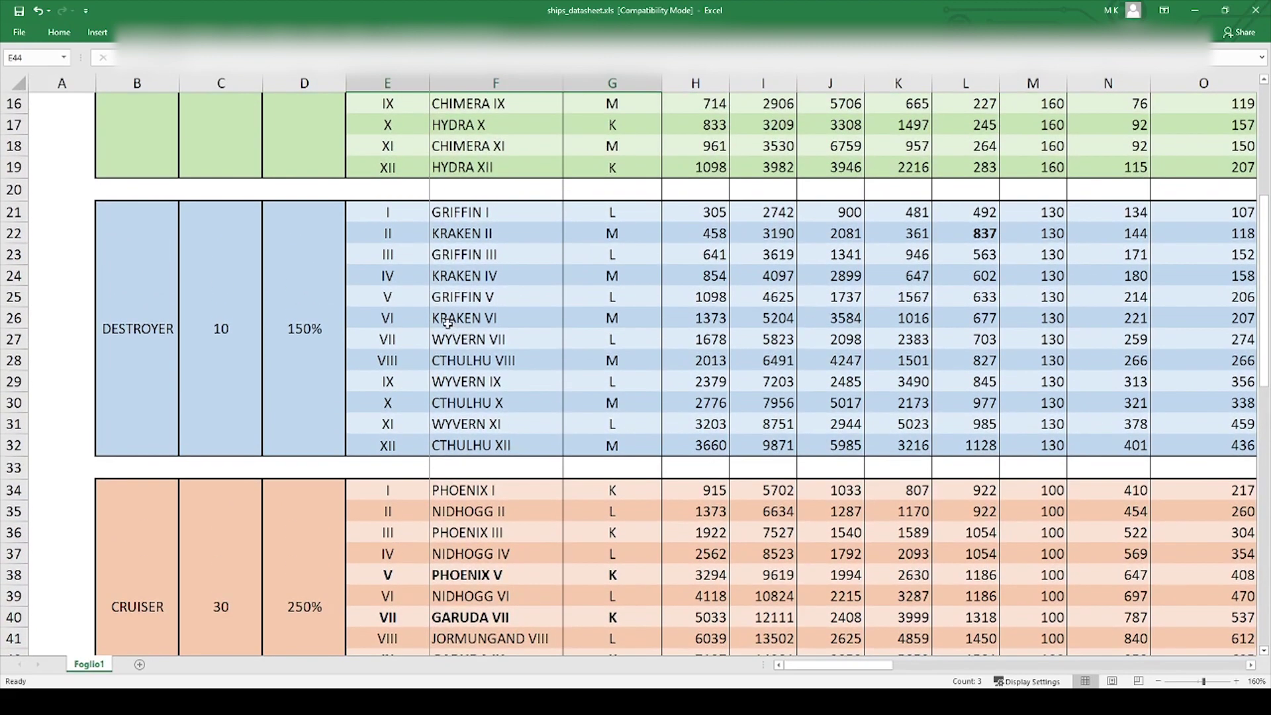
pyautogui.moveTo(398, 338); pyautogui.dragTo(596, 339)
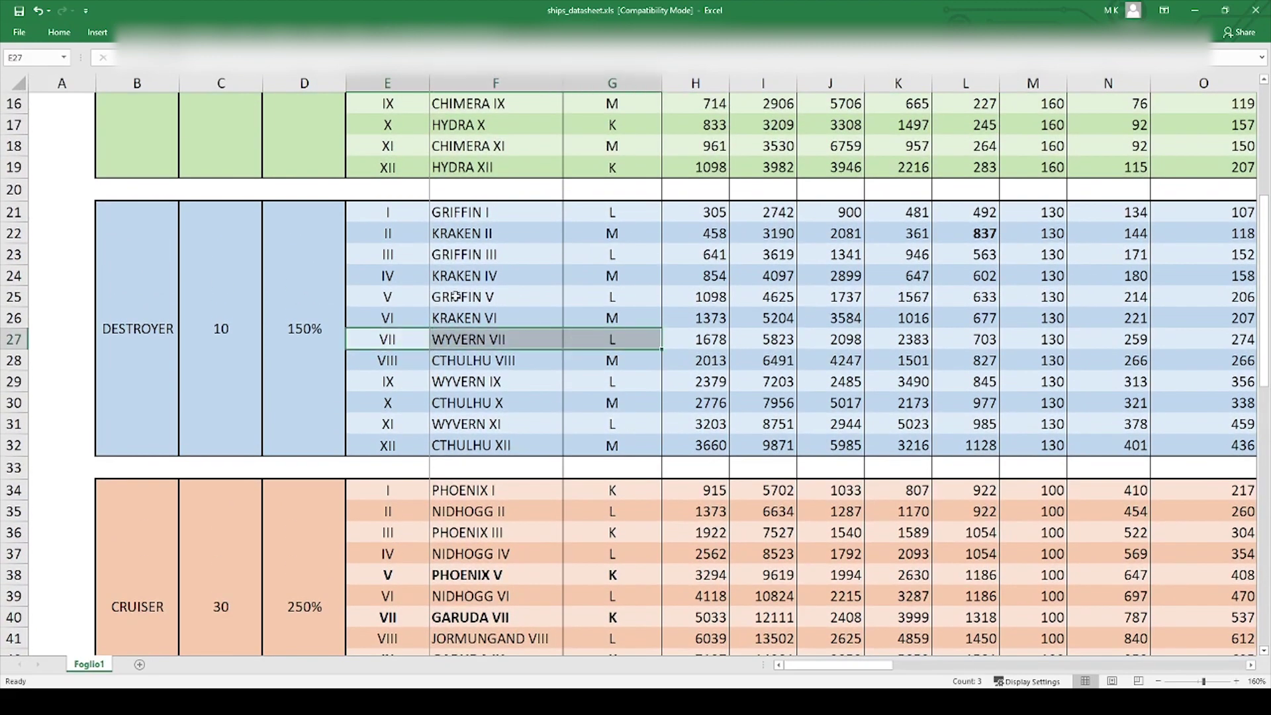
pyautogui.hotkey('ctrl', 'b')
pyautogui.moveTo(388, 296); pyautogui.dragTo(596, 296)
pyautogui.hotkey('ctrl', 'b')
pyautogui.moveTo(388, 381); pyautogui.dragTo(600, 379)
pyautogui.hotkey('ctrl', 'b')
pyautogui.moveTo(391, 425); pyautogui.dragTo(575, 422)
pyautogui.hotkey('ctrl', 'b')
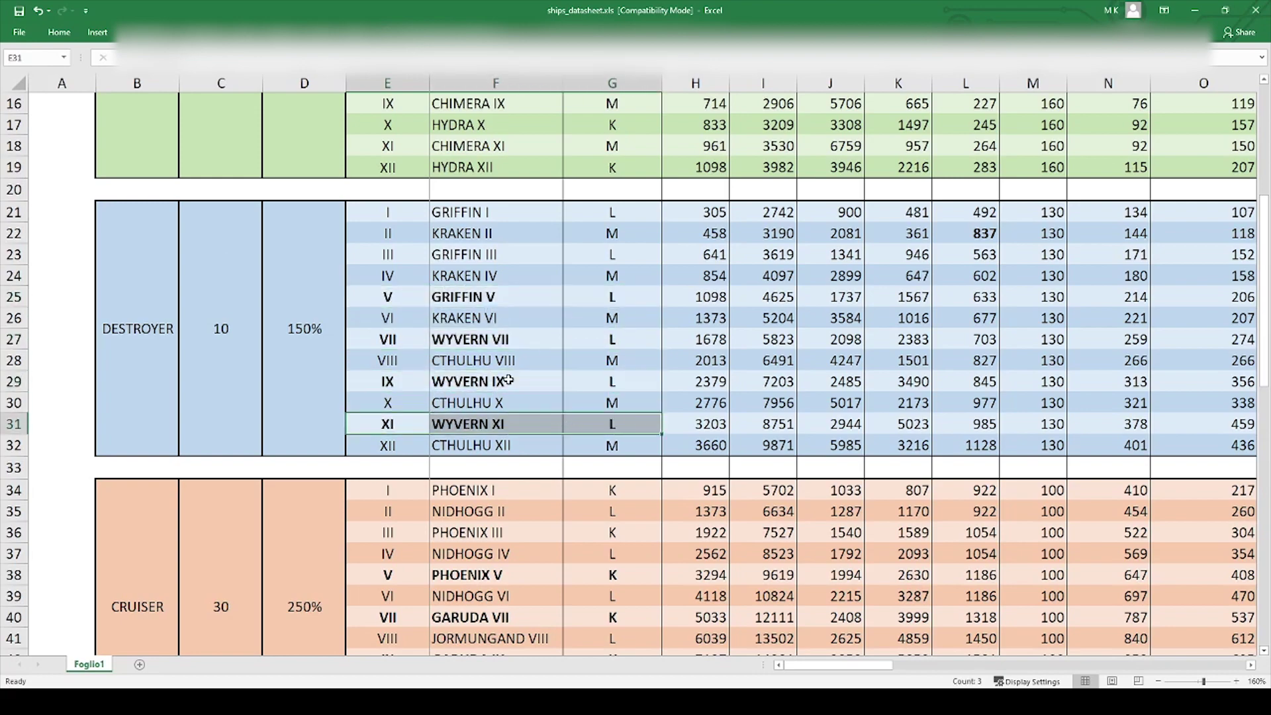
# Make the tier, name and damage type cells of FALCON V, CHIMERA VII, CHIMERA IX and CHIMERA XI bold.
pyautogui.scroll(3, 509, 380)
pyautogui.scroll(-1, 539, 320)
pyautogui.click(407, 296)
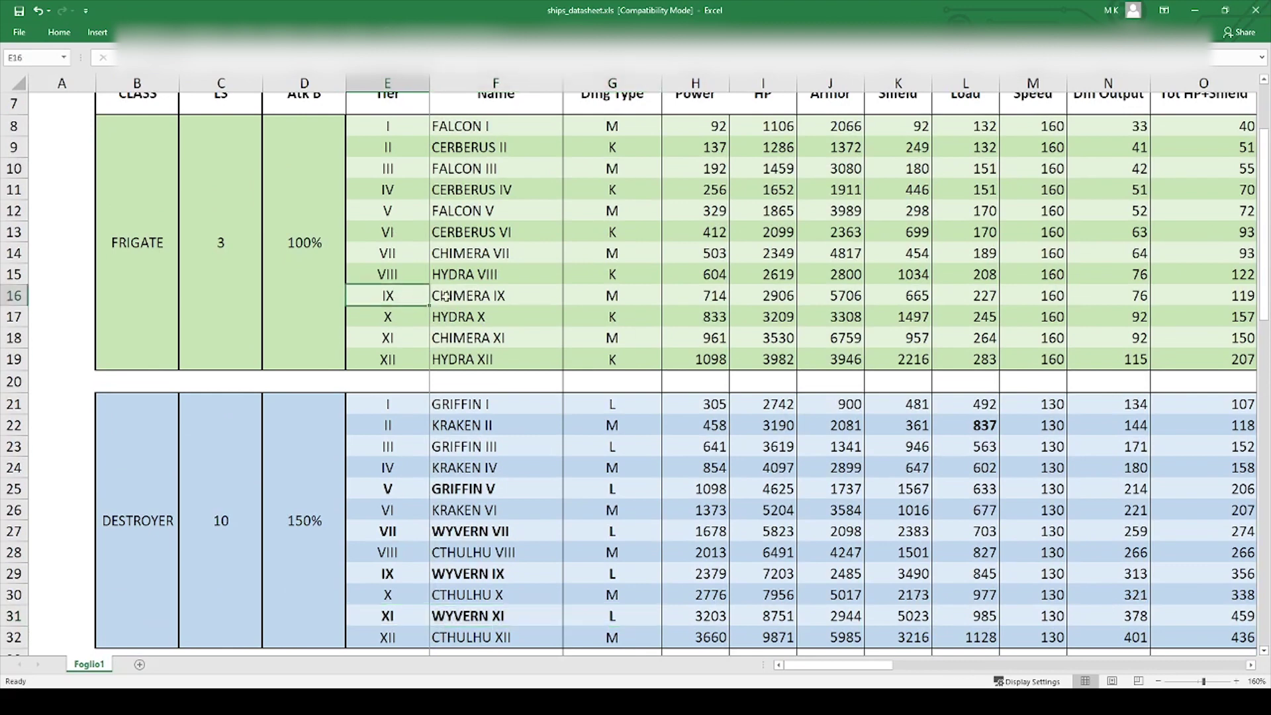
pyautogui.moveTo(445, 296); pyautogui.dragTo(590, 296)
pyautogui.hotkey('ctrl', 'b')
pyautogui.moveTo(391, 337); pyautogui.dragTo(588, 338)
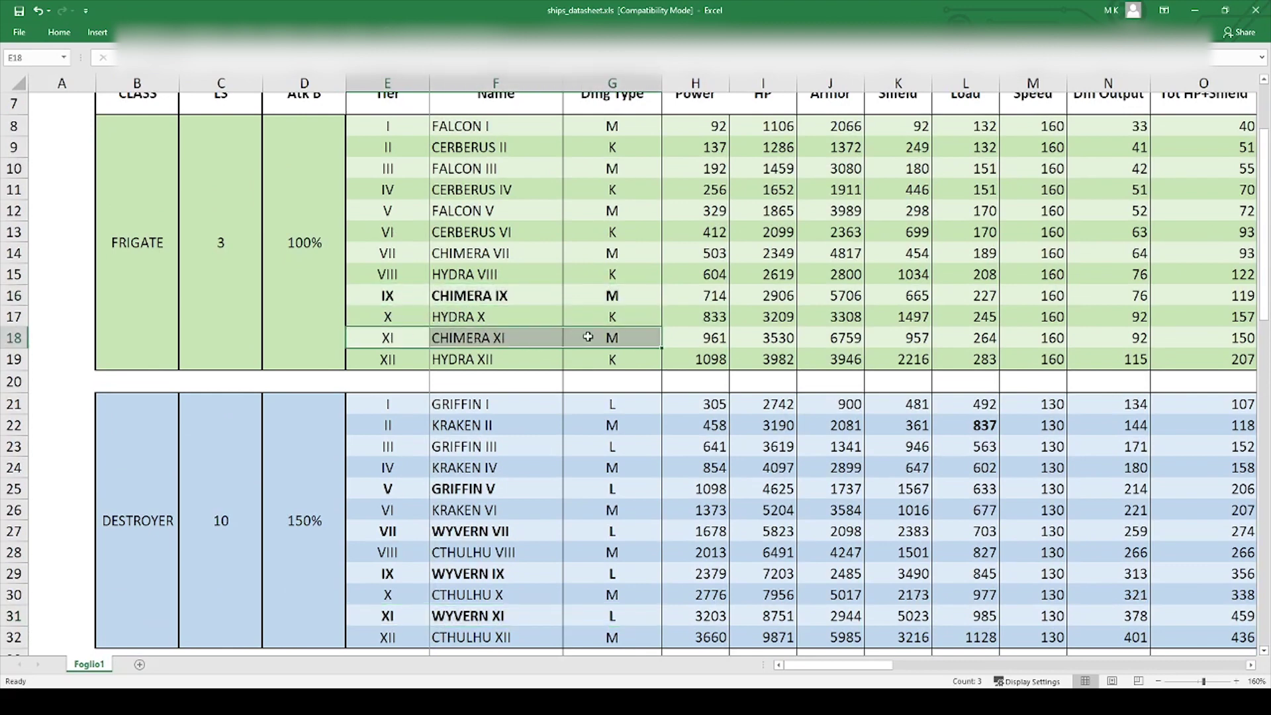
pyautogui.hotkey('ctrl', 'b')
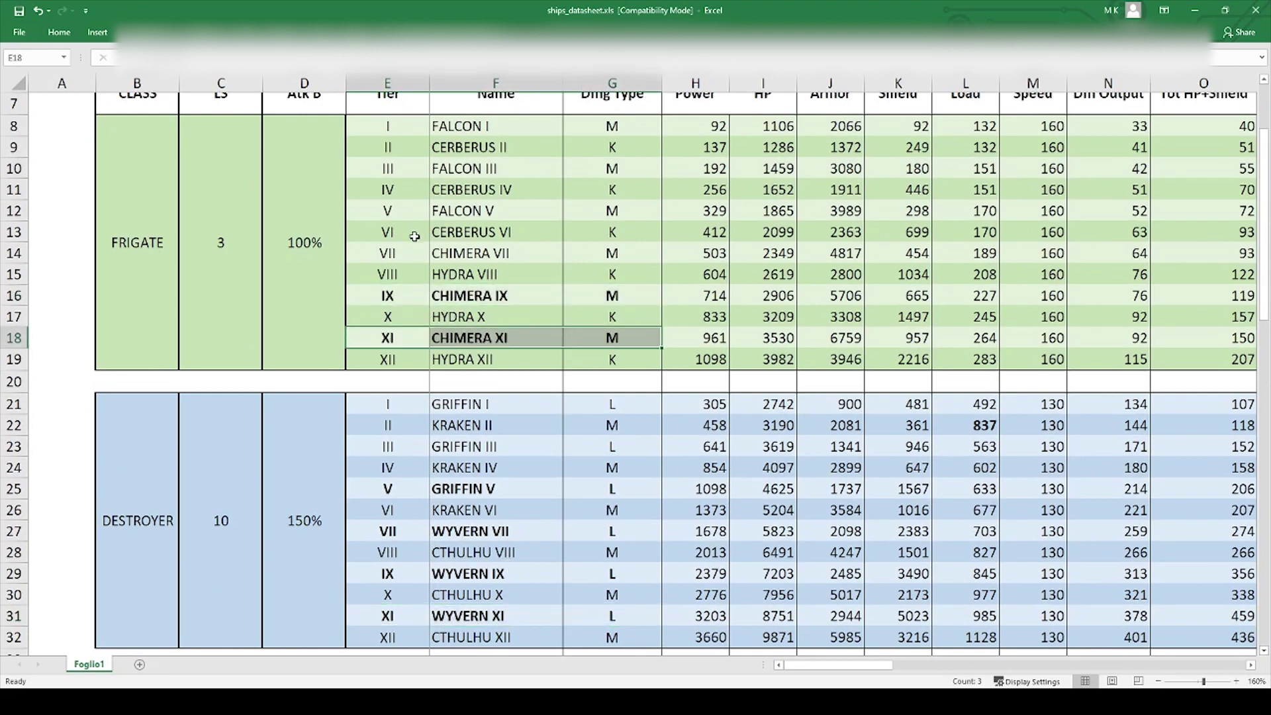
pyautogui.moveTo(397, 253); pyautogui.dragTo(606, 253)
pyautogui.hotkey('ctrl', 'b')
pyautogui.click(388, 211)
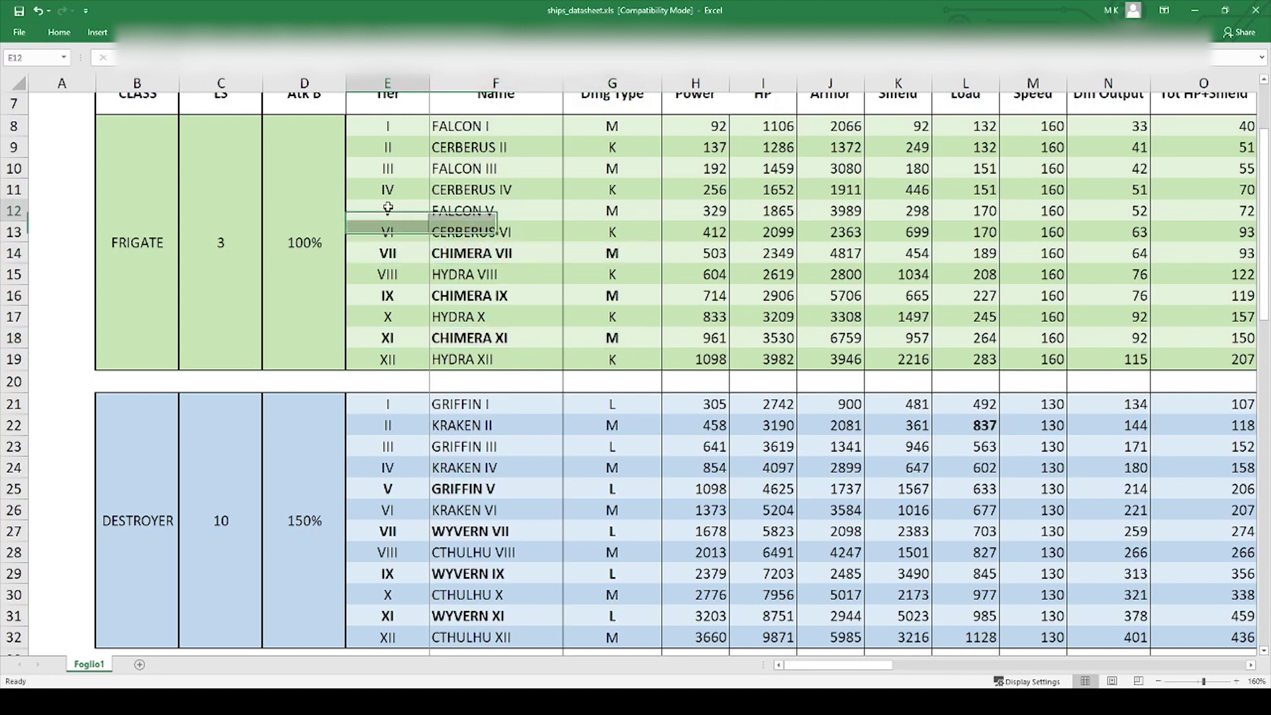
pyautogui.moveTo(388, 207); pyautogui.dragTo(583, 209)
pyautogui.hotkey('ctrl', 'b')
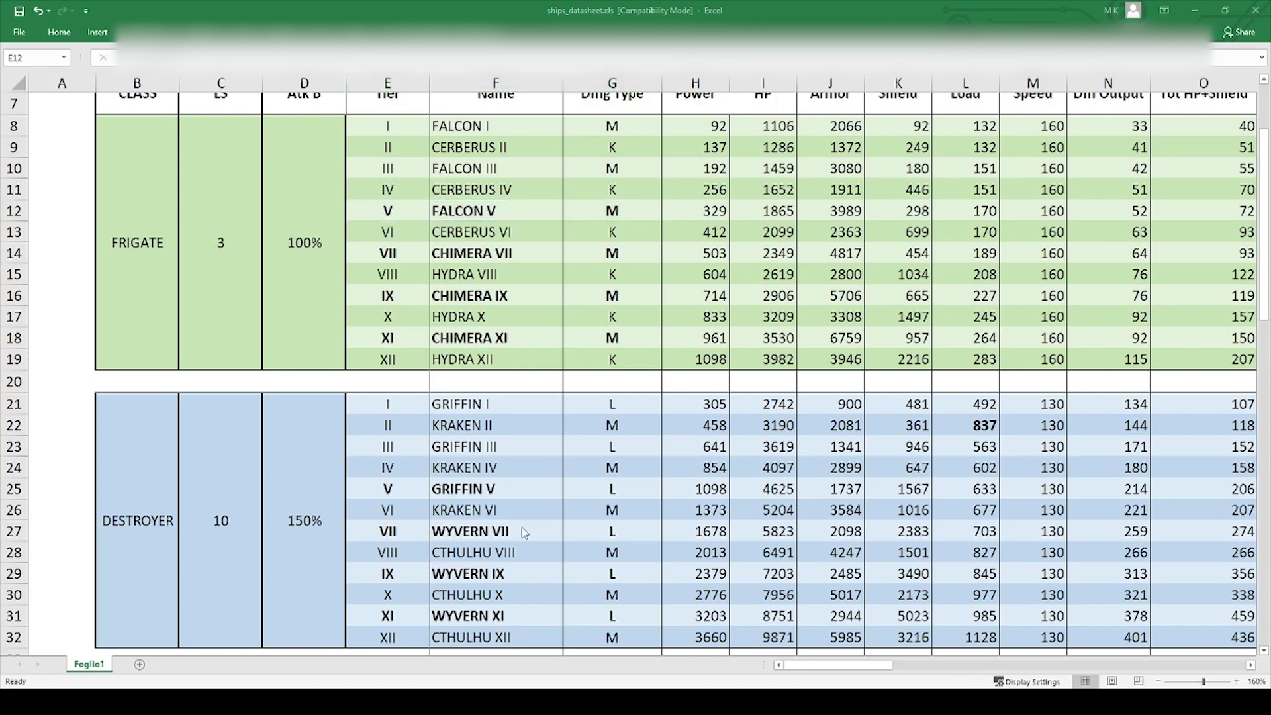
# Enter 20% beside the FRIGATE block in A13 and 30% beside the DESTROYER block in A27.
pyautogui.click(521, 10)
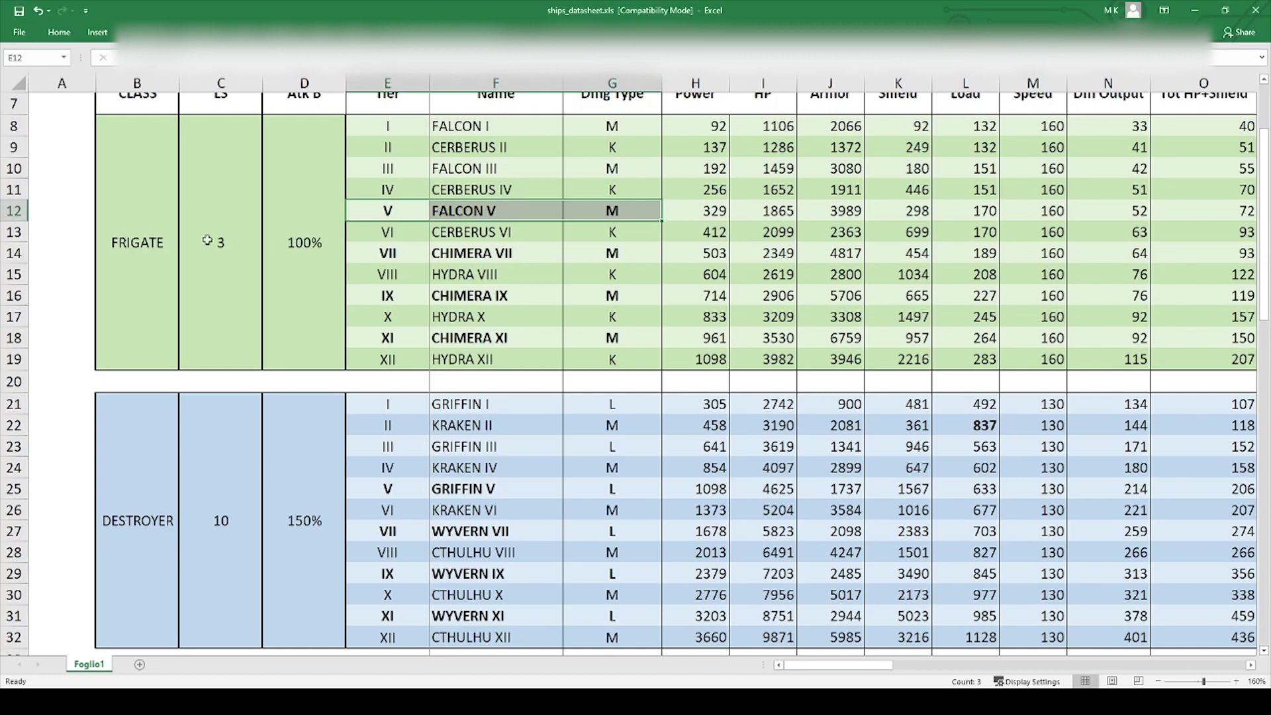
pyautogui.click(51, 237)
pyautogui.write('20')
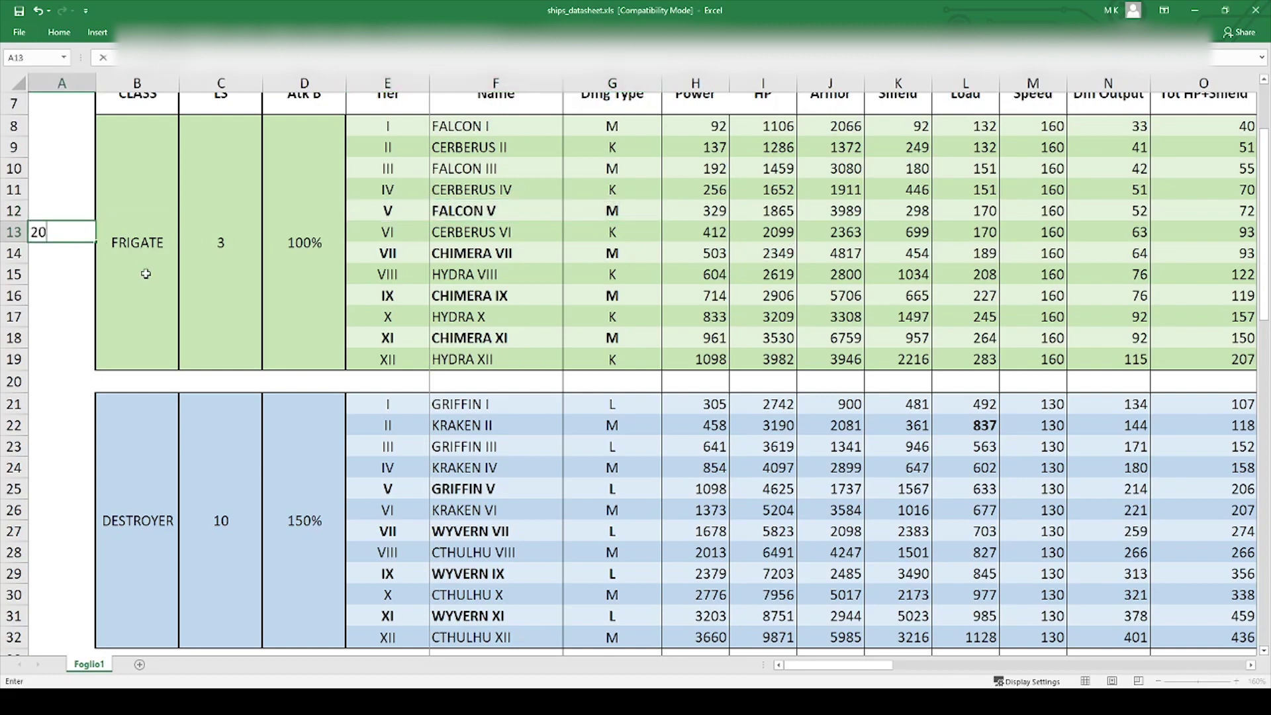
pyautogui.press('Return')
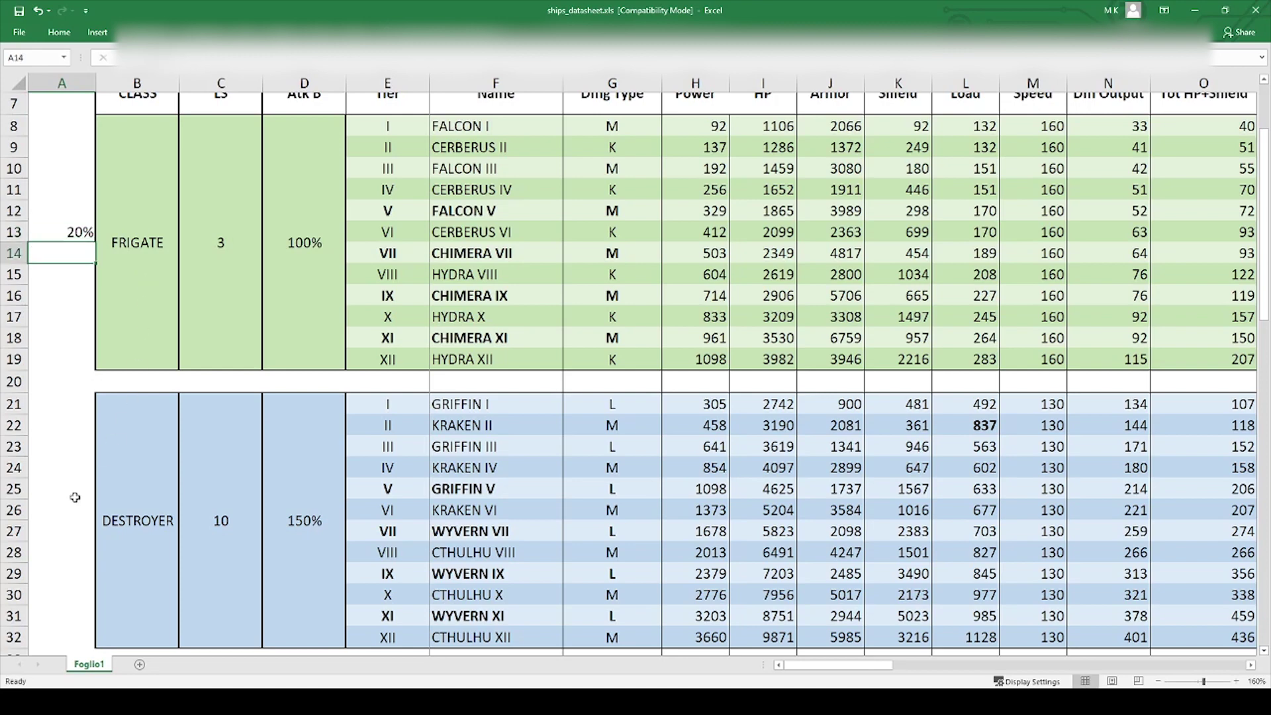
pyautogui.click(82, 530)
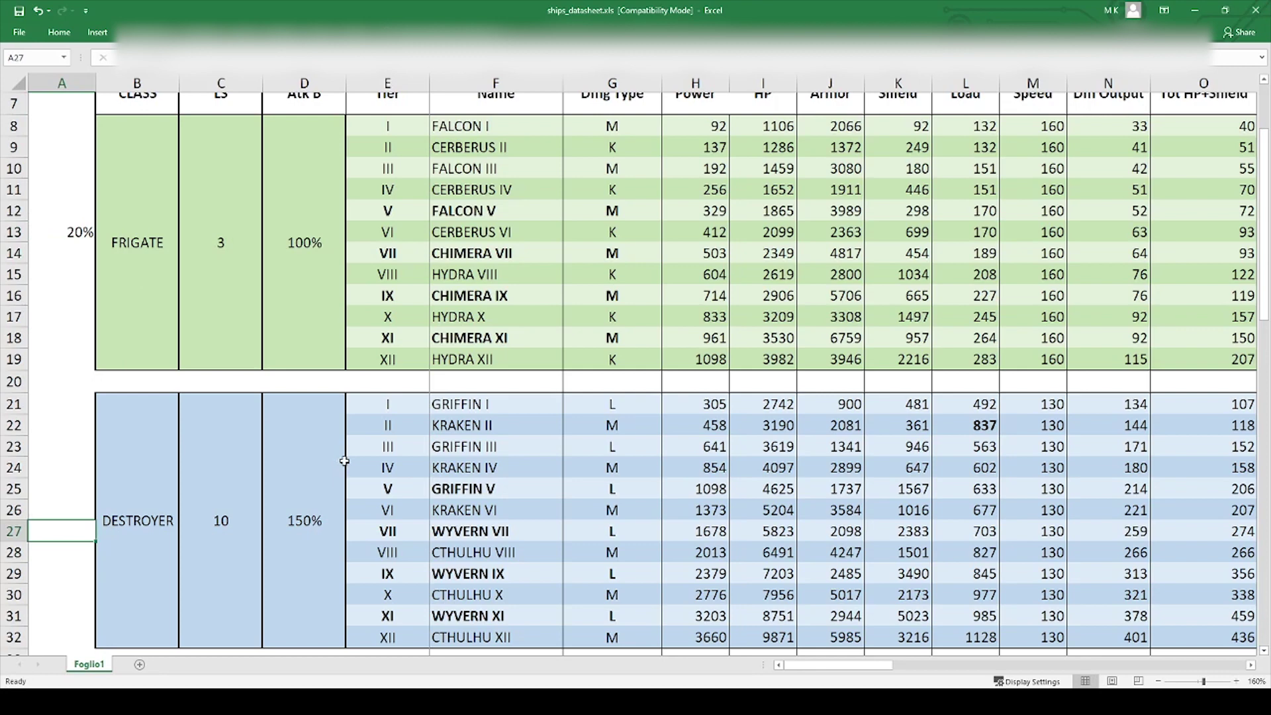
pyautogui.write('30')
pyautogui.press('Return')
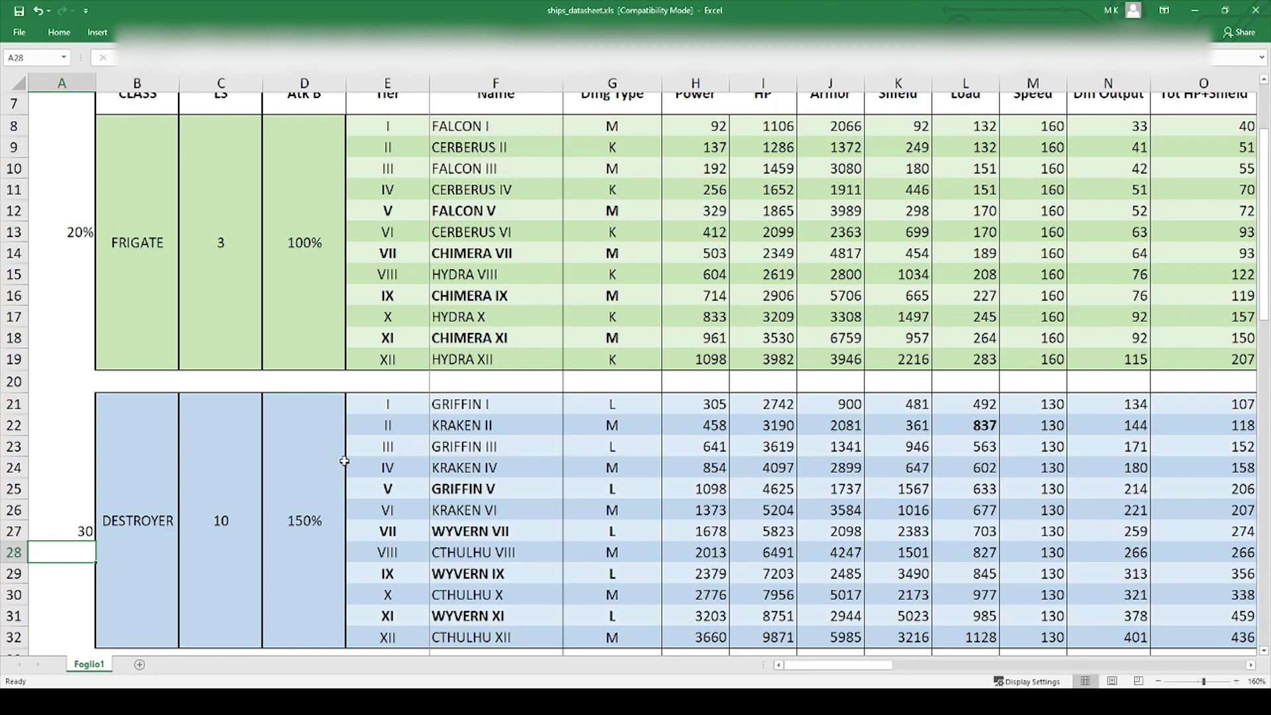
pyautogui.press('Up')
pyautogui.write('30%')
pyautogui.press('Return')
# Enter 50% beside the CRUISER block in cell A40.
pyautogui.scroll(-3, 345, 461)
pyautogui.click(56, 612)
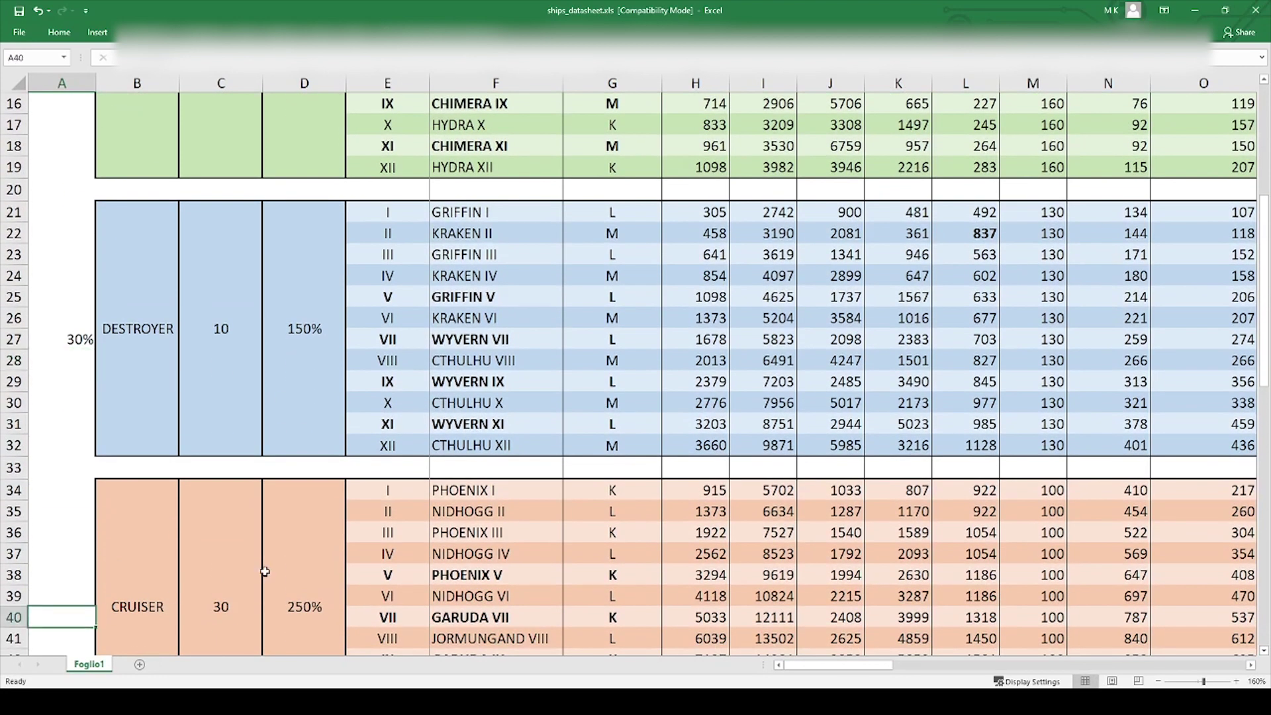
pyautogui.write('50%')
pyautogui.press('Return')
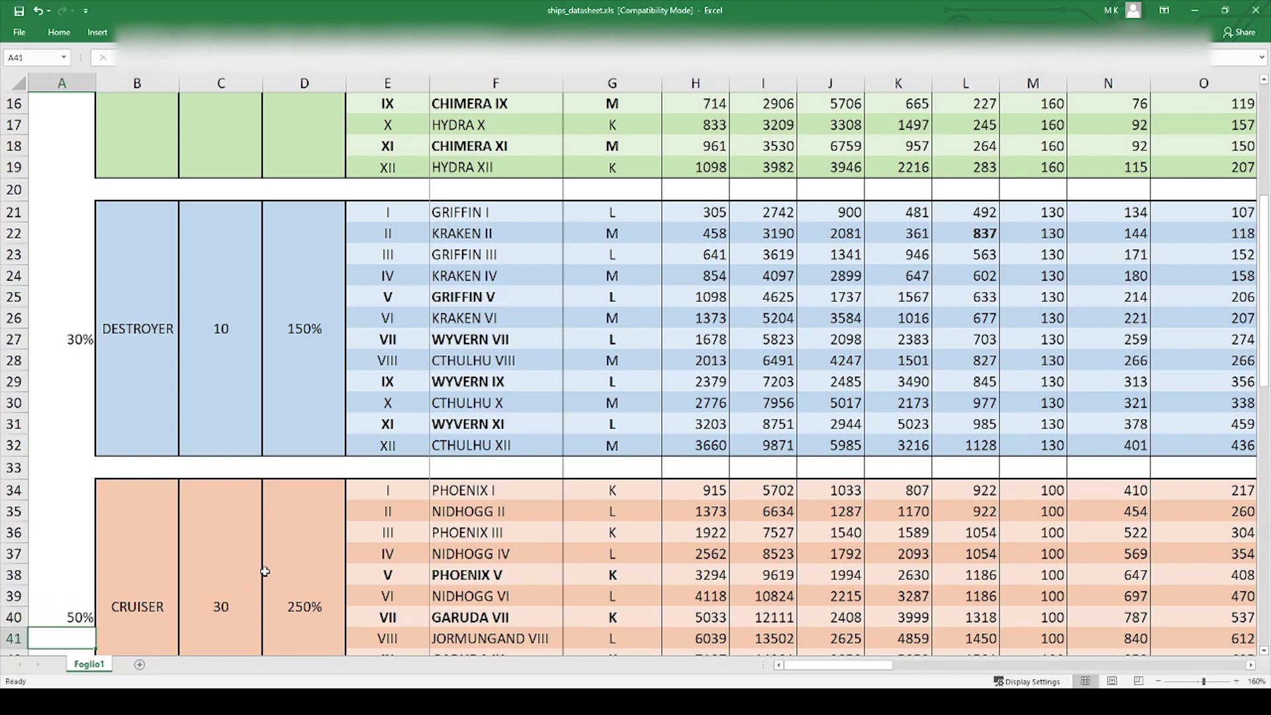
# Review the DESTROYER and FRIGATE blocks together with the percentages entered beside them.
pyautogui.scroll(1, 262, 514)
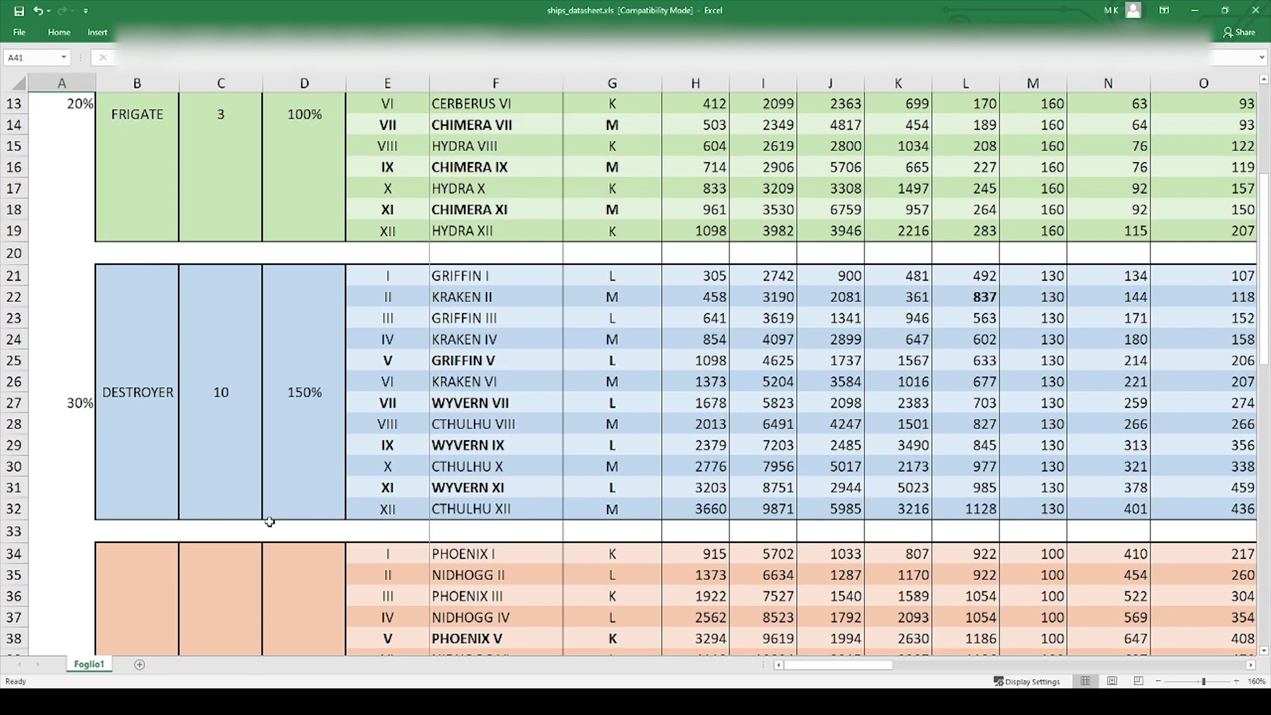
pyautogui.click(138, 394)
pyautogui.click(222, 408)
pyautogui.click(143, 407)
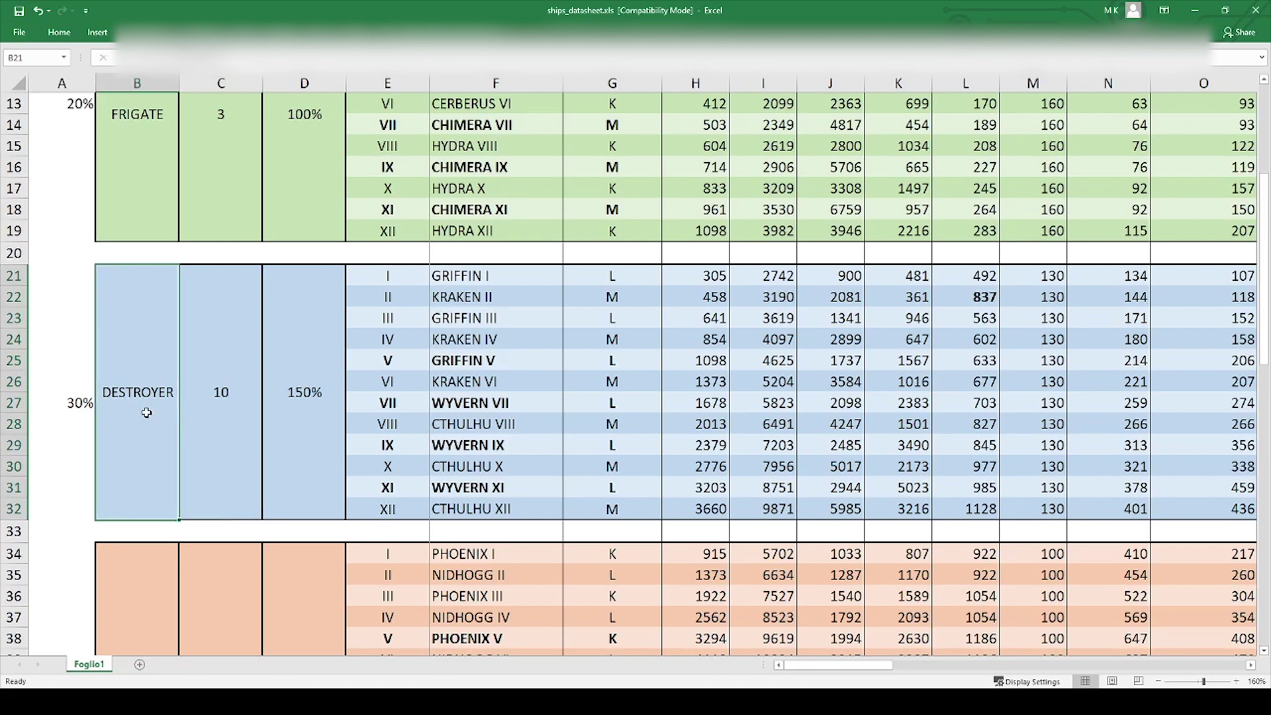
pyautogui.click(141, 204)
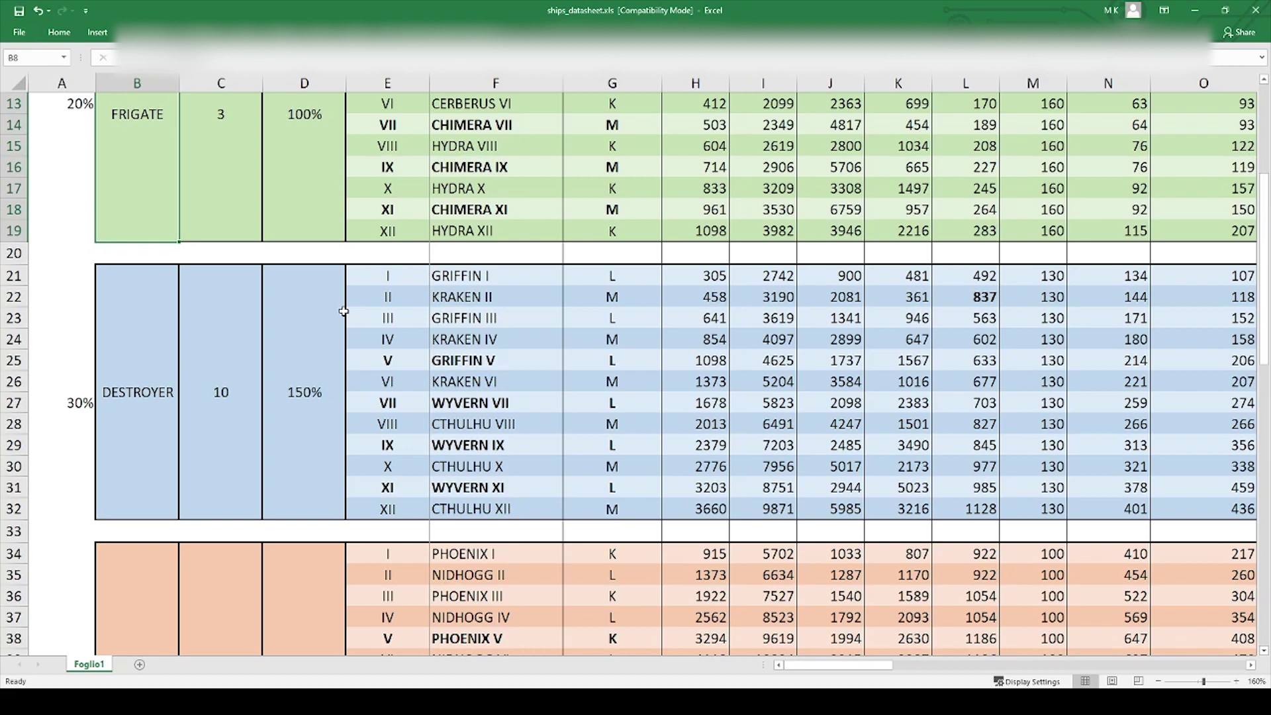
pyautogui.click(157, 381)
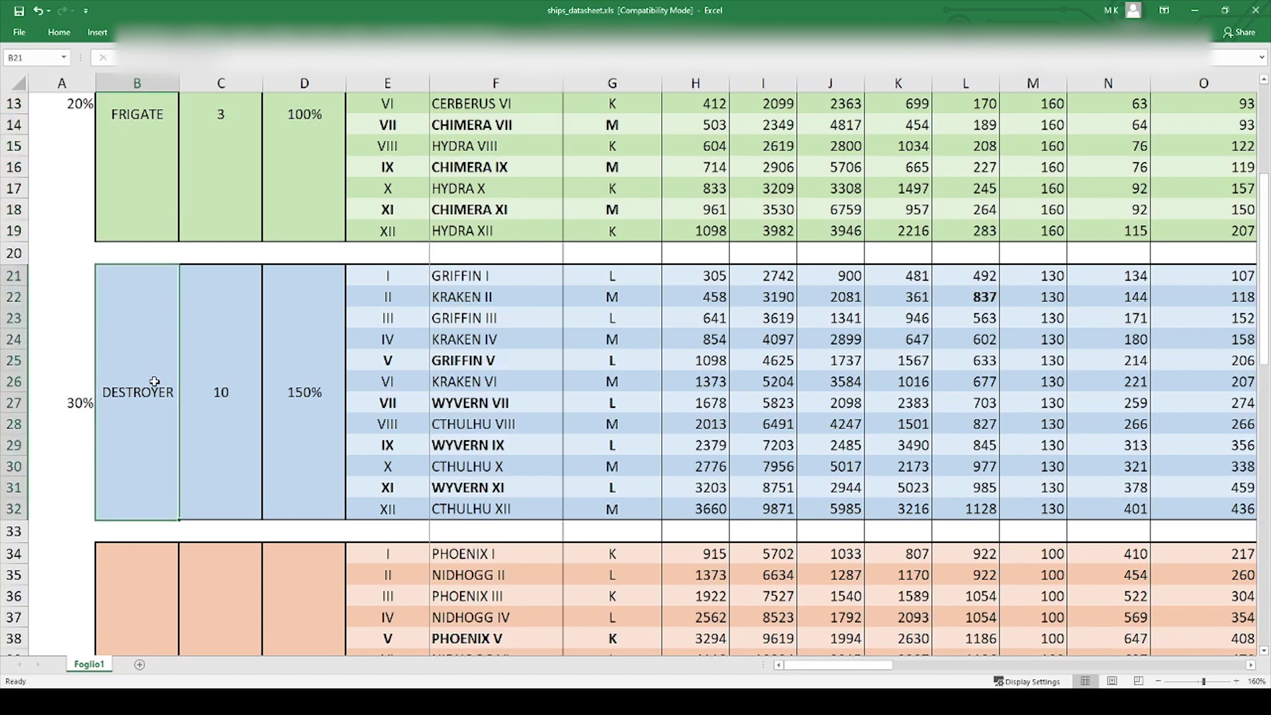
pyautogui.click(68, 371)
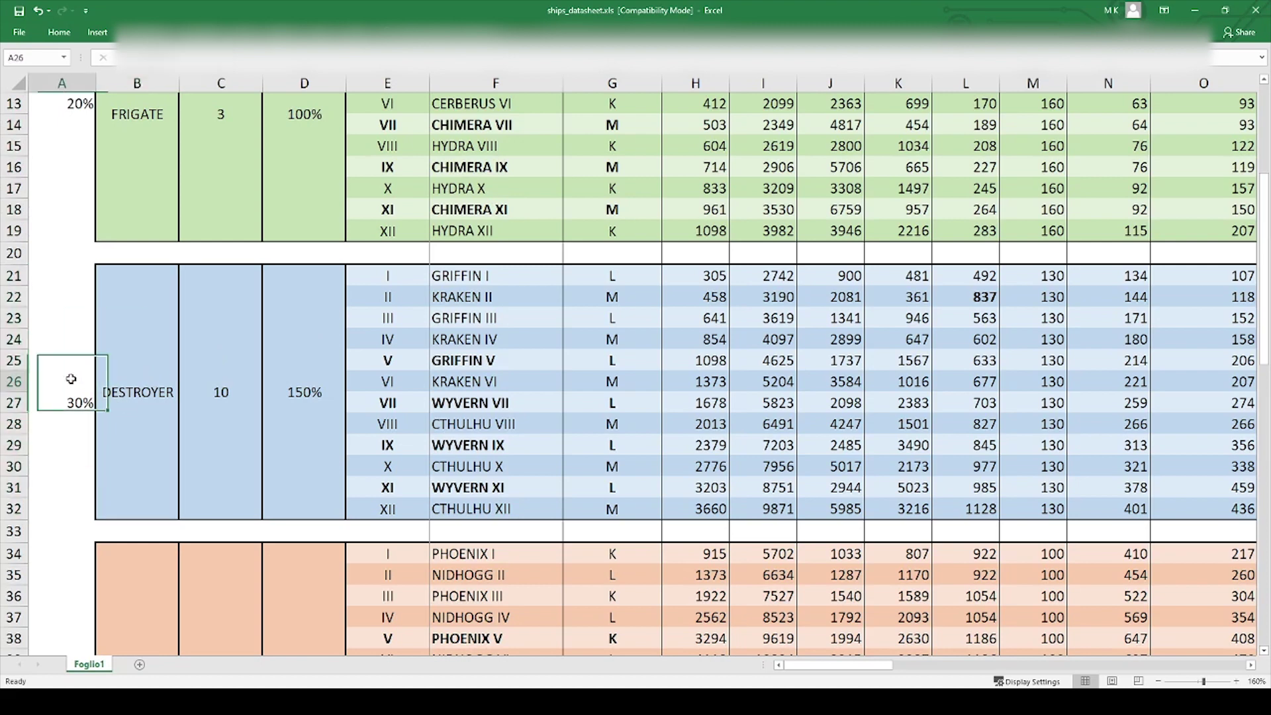
pyautogui.click(135, 390)
pyautogui.click(74, 401)
# Set the percentage beside the CRUISER block in A40 to 60%.
pyautogui.scroll(-2, 143, 391)
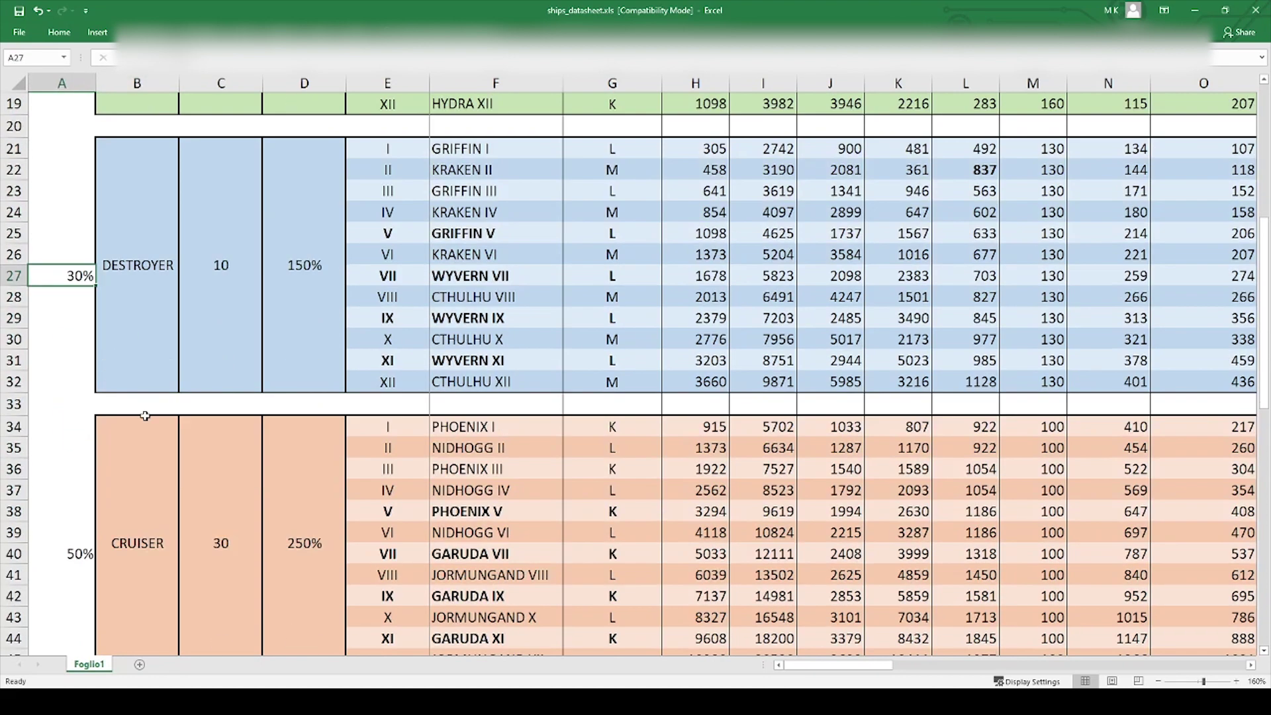
pyautogui.click(57, 555)
pyautogui.write('60')
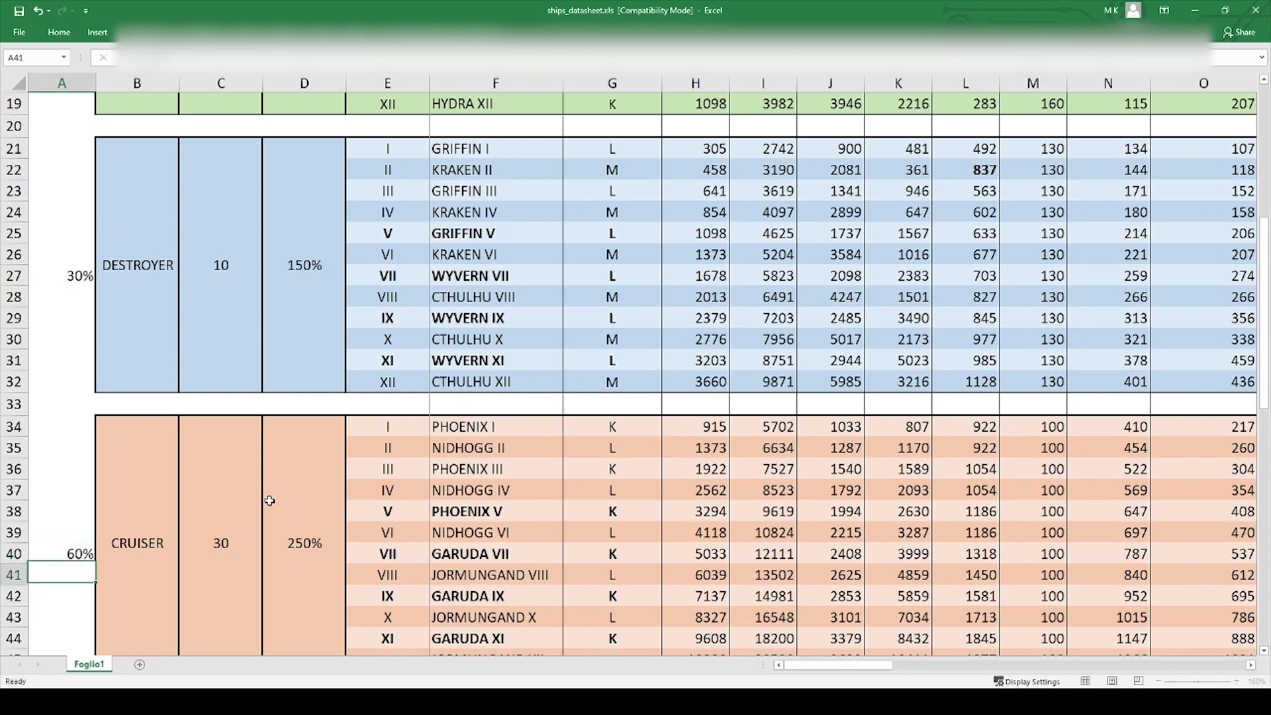
pyautogui.press('Return')
# Set the percentage beside the DESTROYER block to 25% and the one beside the FRIGATE block to 15%.
pyautogui.scroll(3, 284, 383)
pyautogui.click(66, 468)
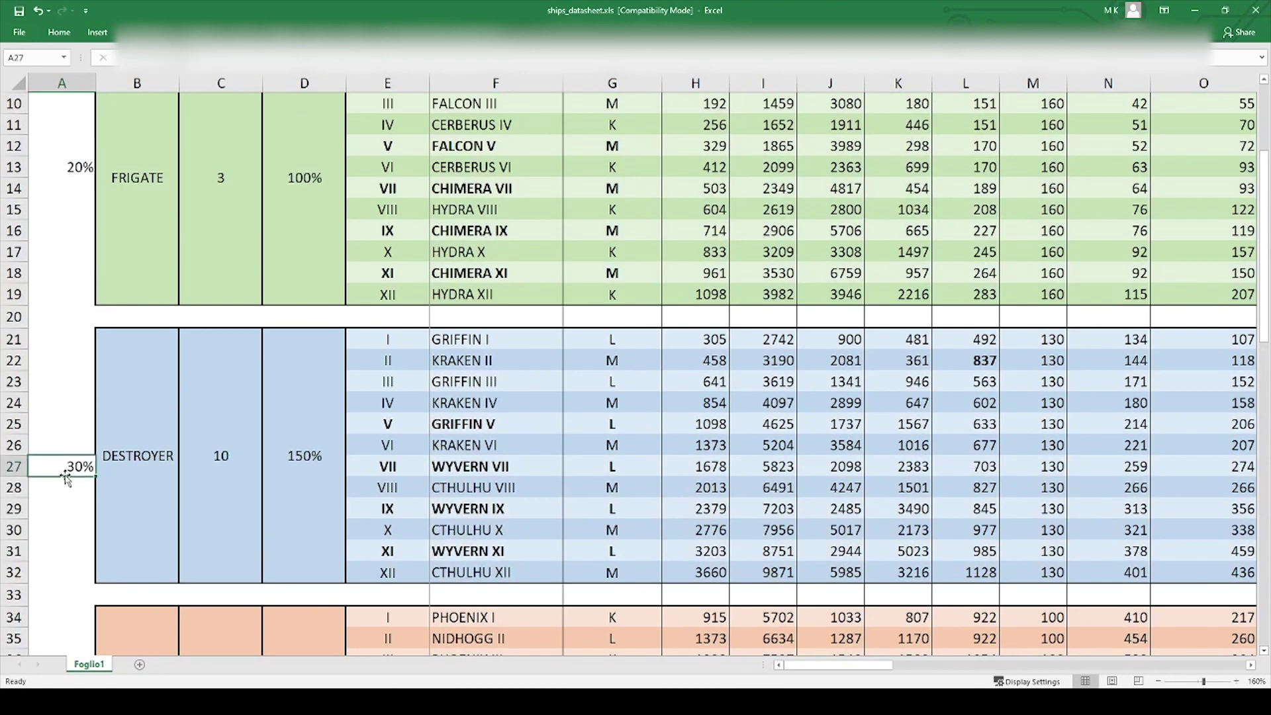
pyautogui.write('25')
pyautogui.press('Return')
pyautogui.click(69, 170)
pyautogui.write('15')
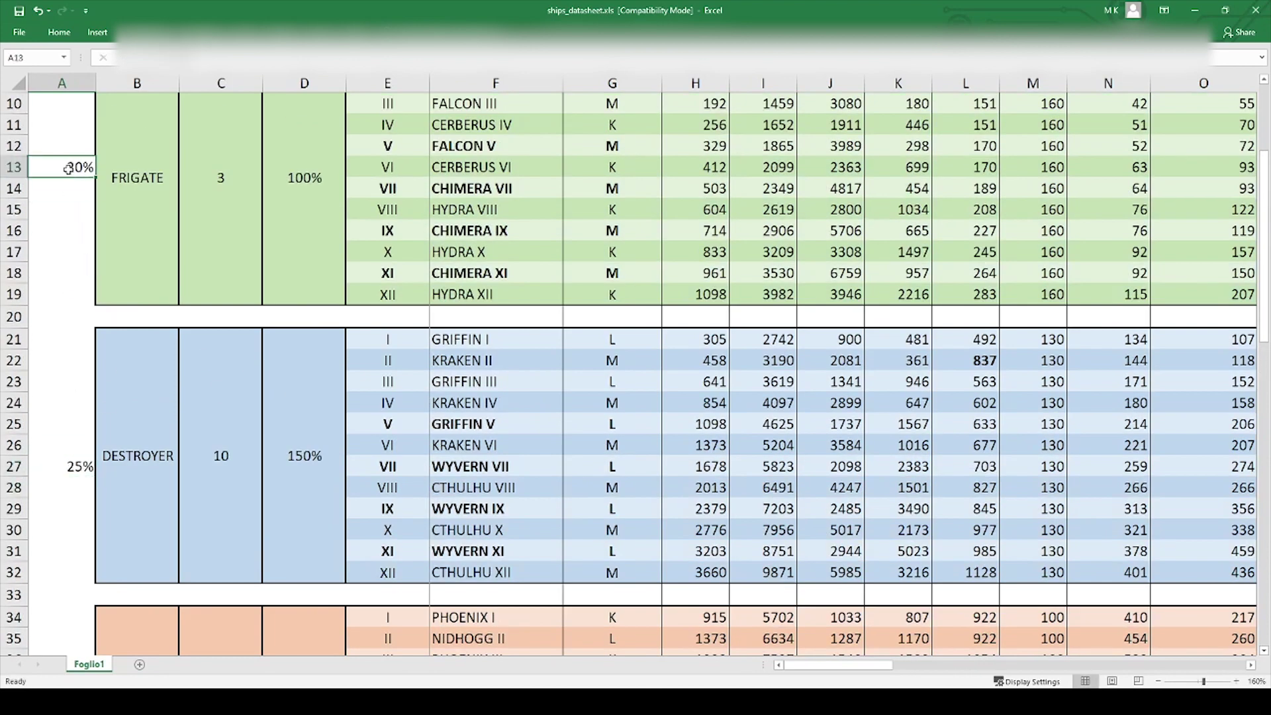
pyautogui.press('Return')
# Set the percentage beside the CRUISER block in A40 to 75%.
pyautogui.scroll(-3, 112, 225)
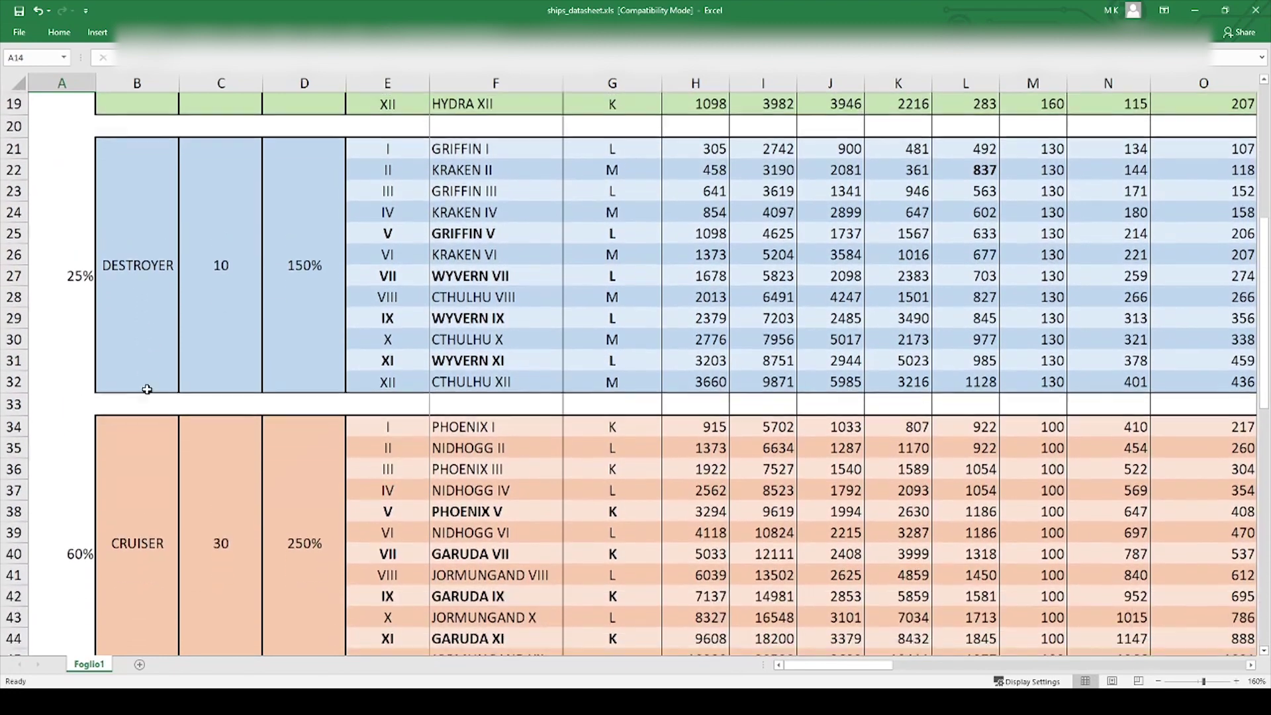
pyautogui.click(150, 551)
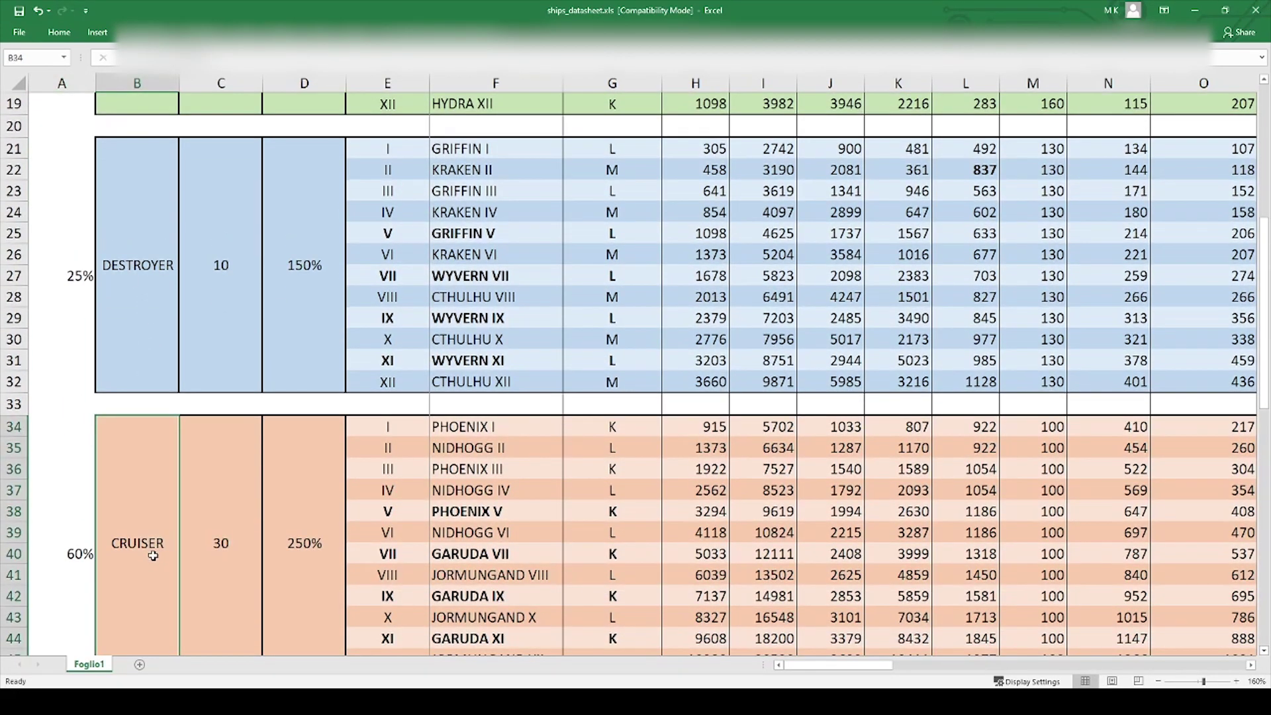
pyautogui.click(58, 556)
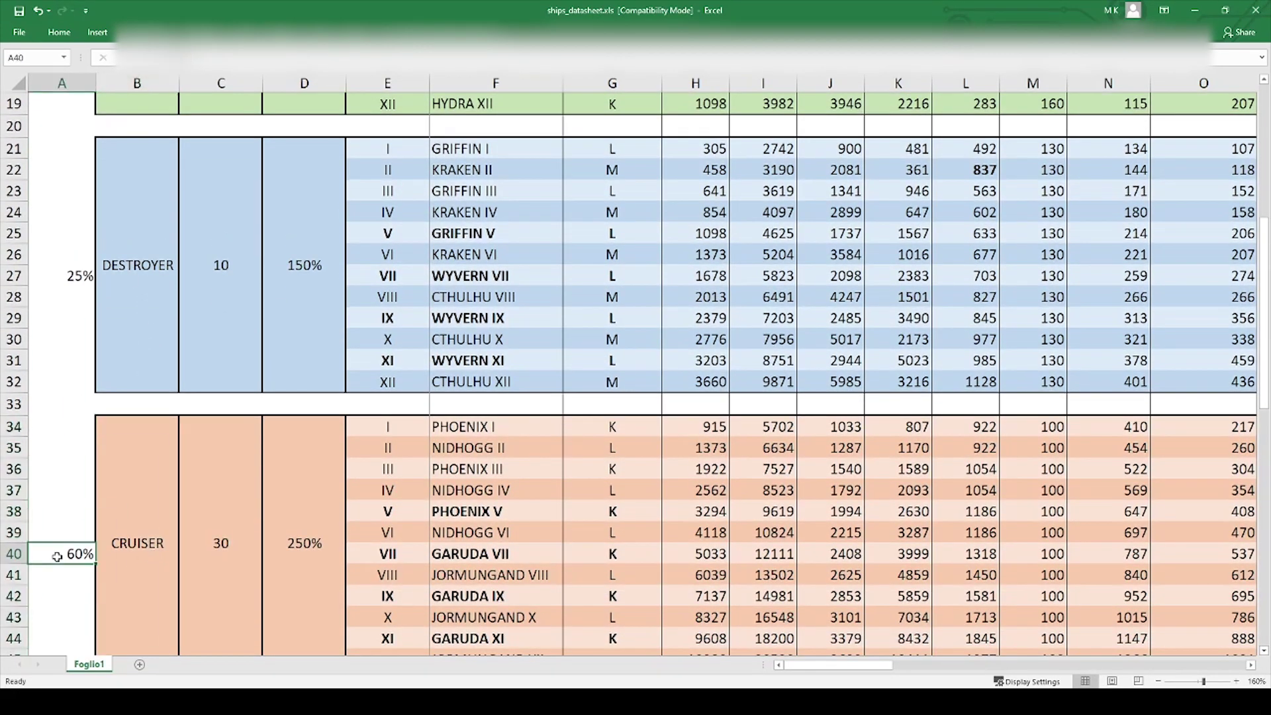
pyautogui.write('75')
pyautogui.press('Return')
# Set the percentage beside the DESTROYER block to 15% and the one beside the FRIGATE block to 10%.
pyautogui.scroll(1, 433, 460)
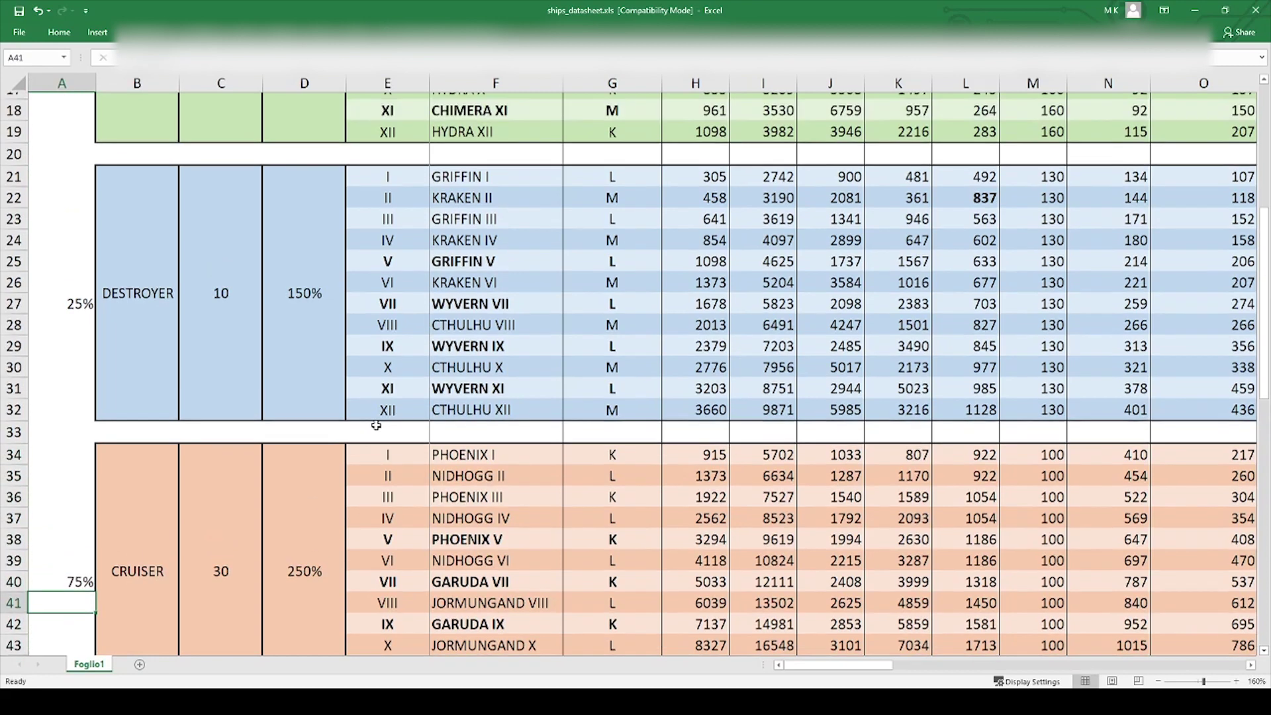
pyautogui.click(79, 342)
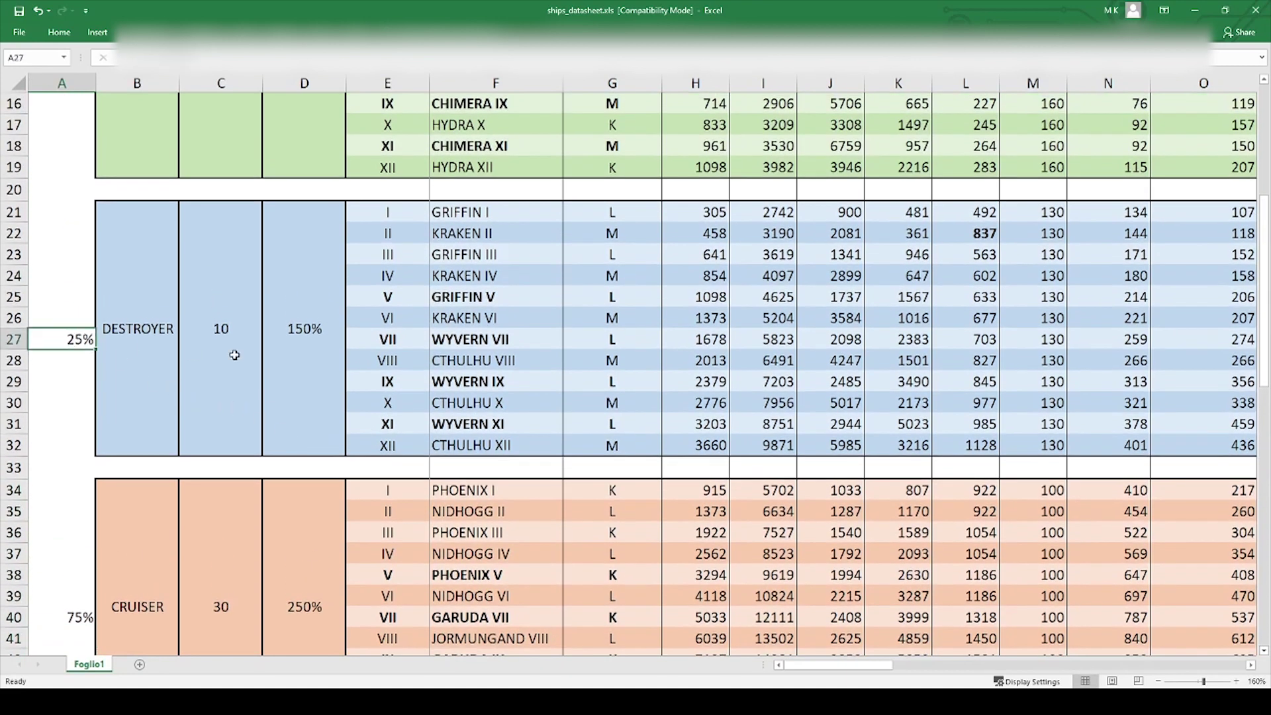
pyautogui.write('15')
pyautogui.press('Return')
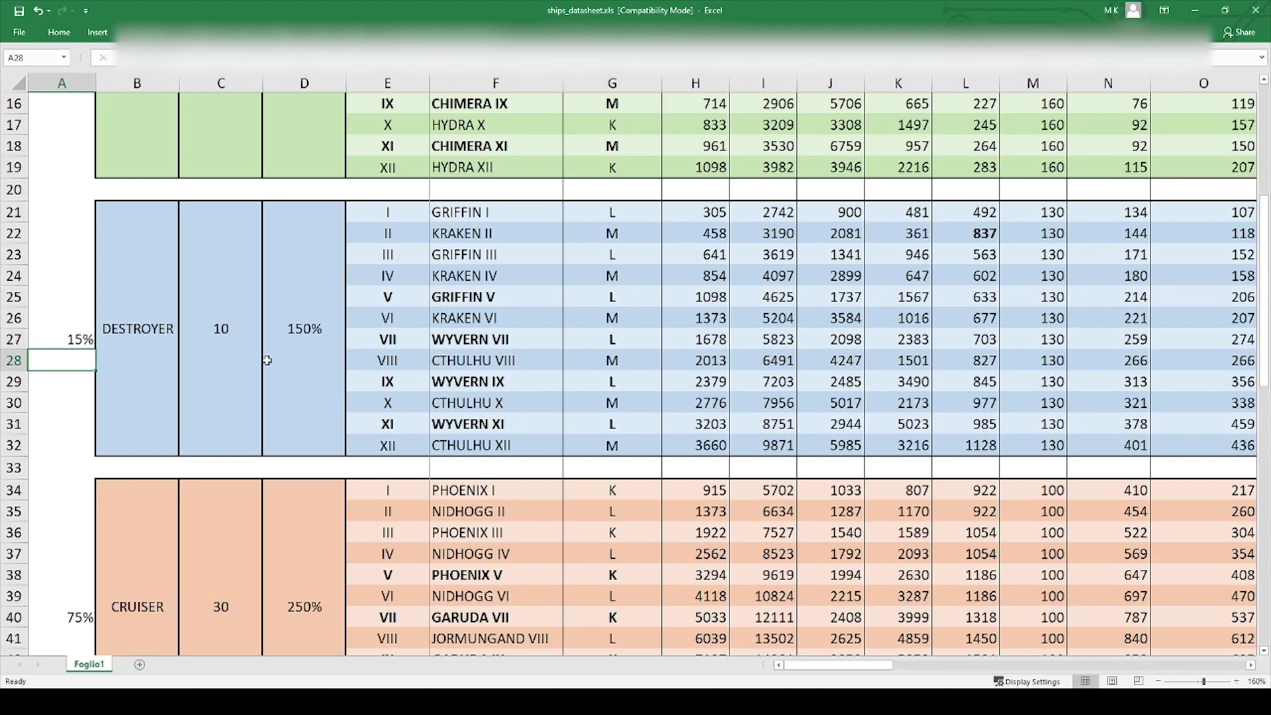
pyautogui.scroll(4, 267, 360)
pyautogui.click(83, 295)
pyautogui.write('10')
pyautogui.press('Return')
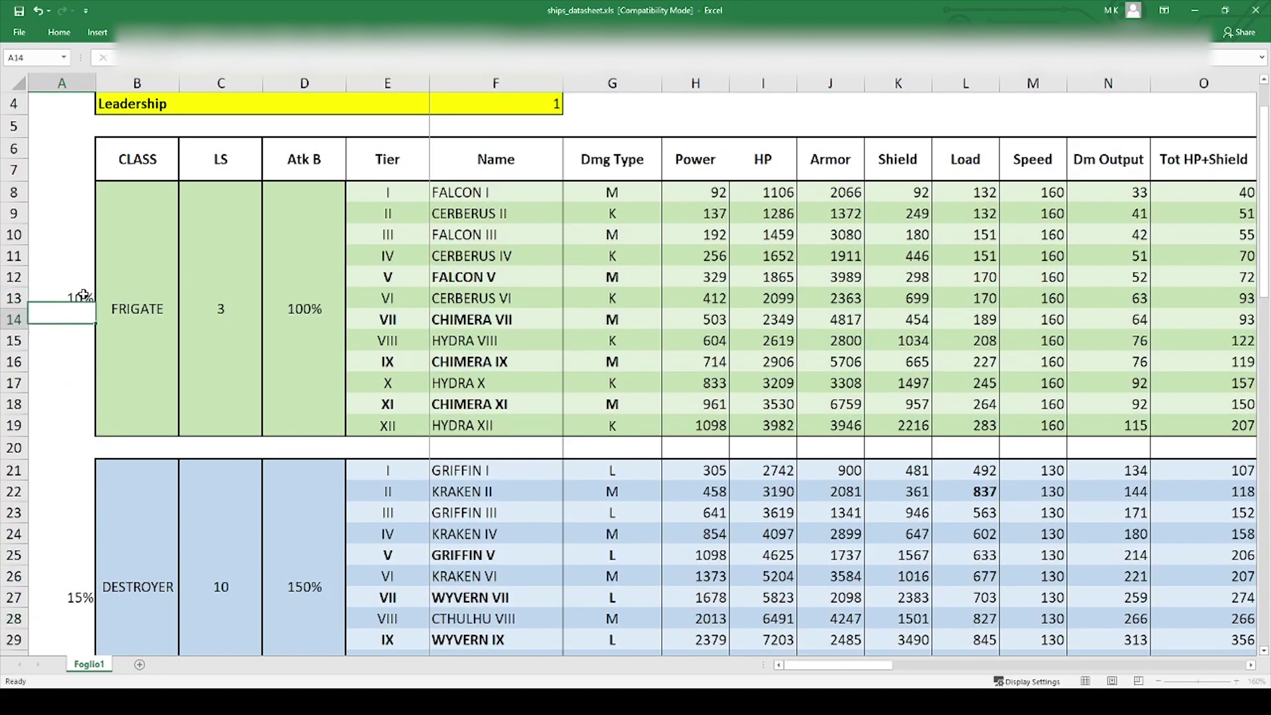
pyautogui.scroll(-4, 198, 344)
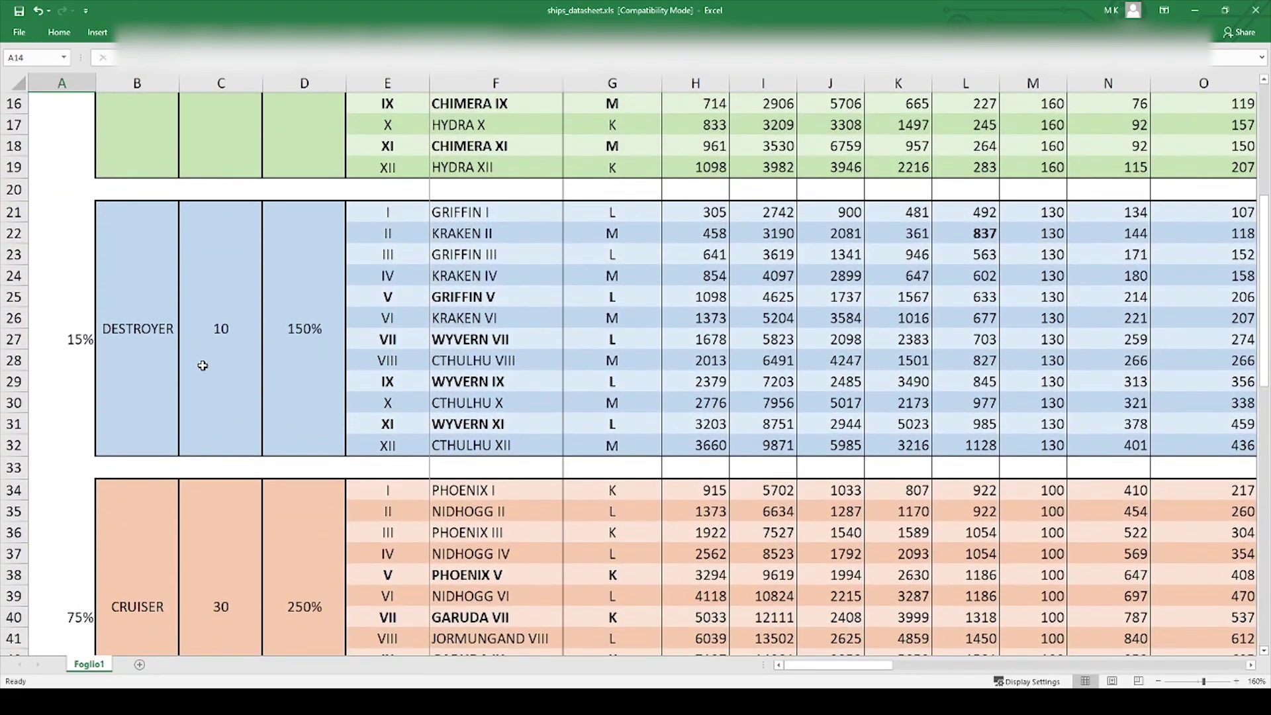
pyautogui.keyDown('ctrl'); pyautogui.scroll(-1, 216, 359); pyautogui.keyUp('ctrl')
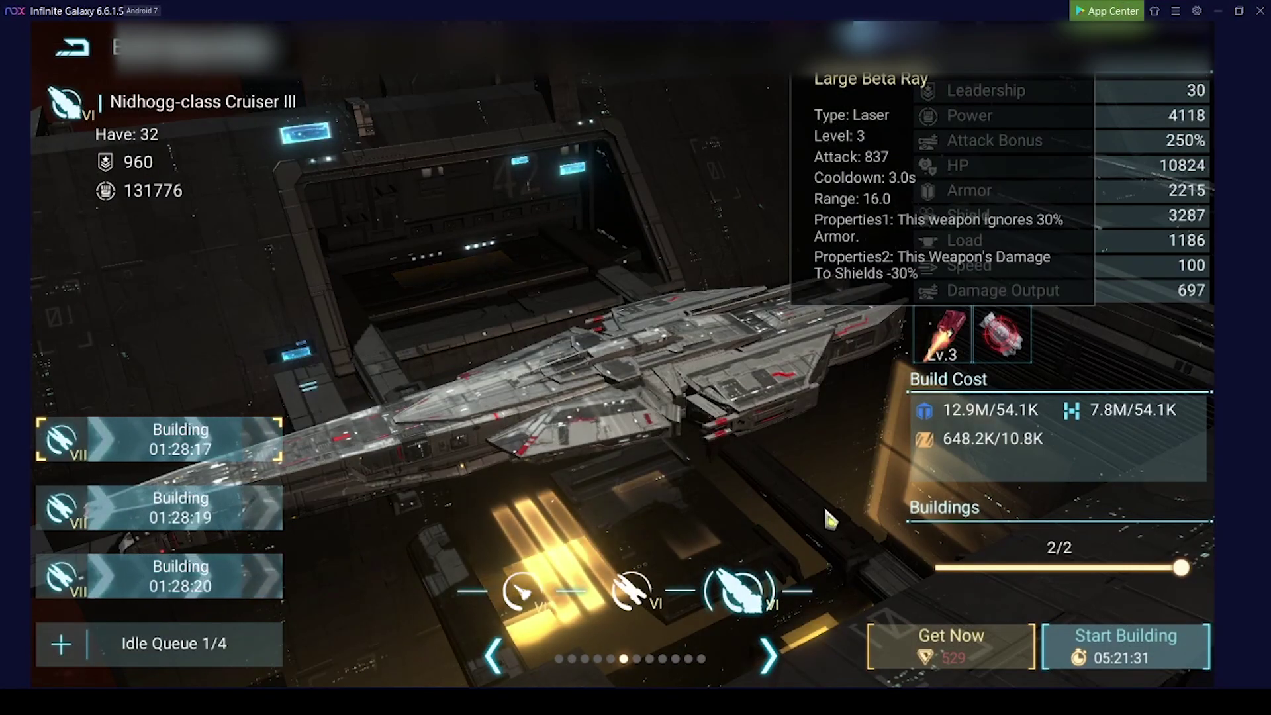
# Leave the cruiser build screen, open the base's crew formation and examine its Command and Tech bonus lists.
pyautogui.click(795, 519)
pyautogui.press('Escape')
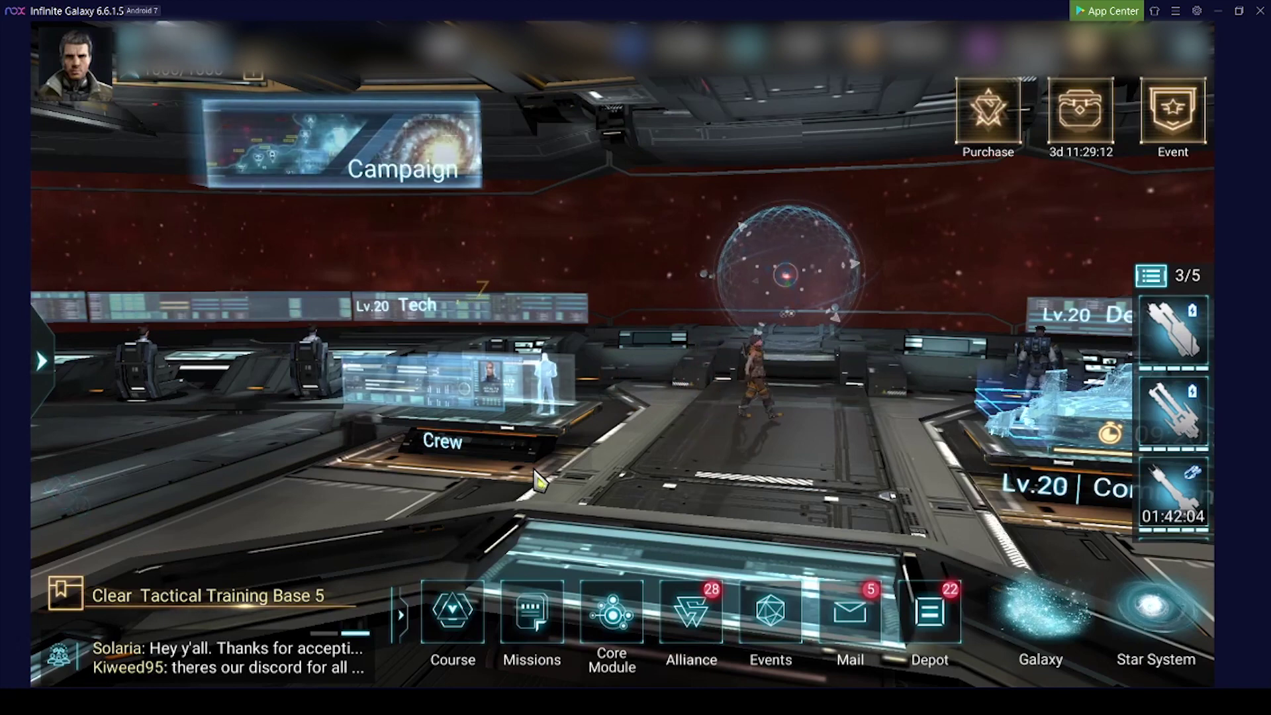
pyautogui.click(522, 412)
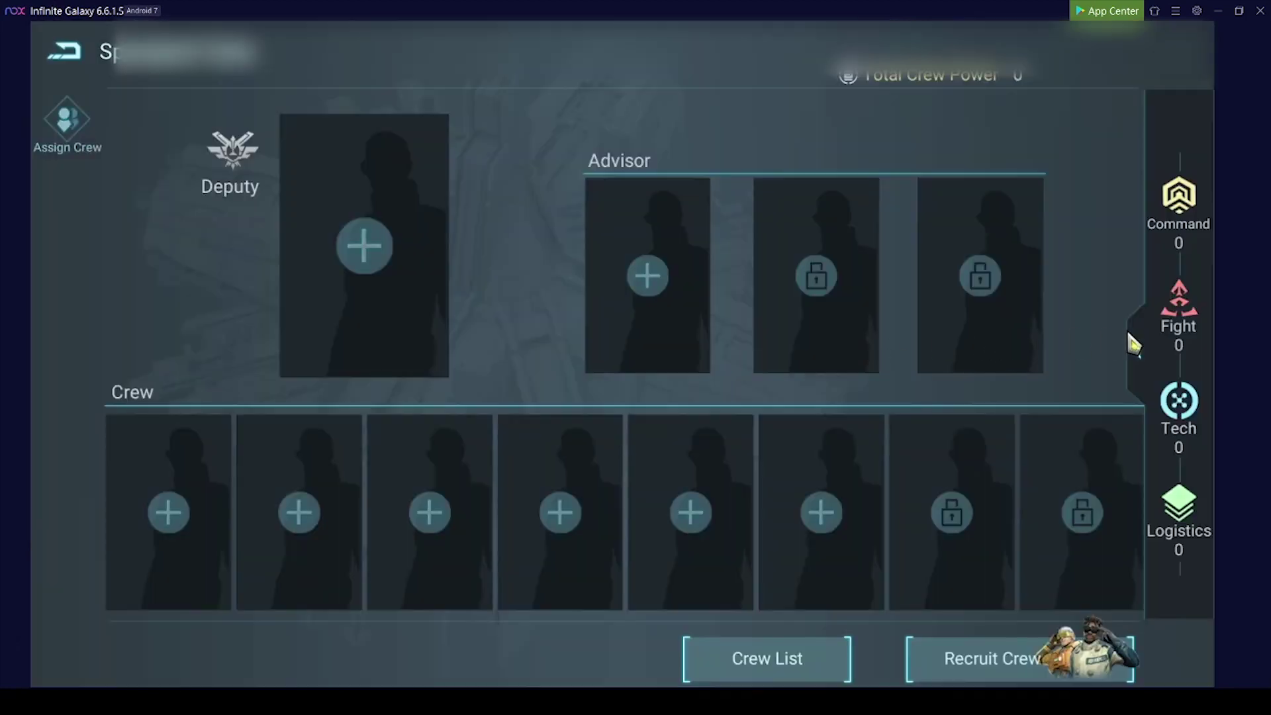
pyautogui.click(1139, 355)
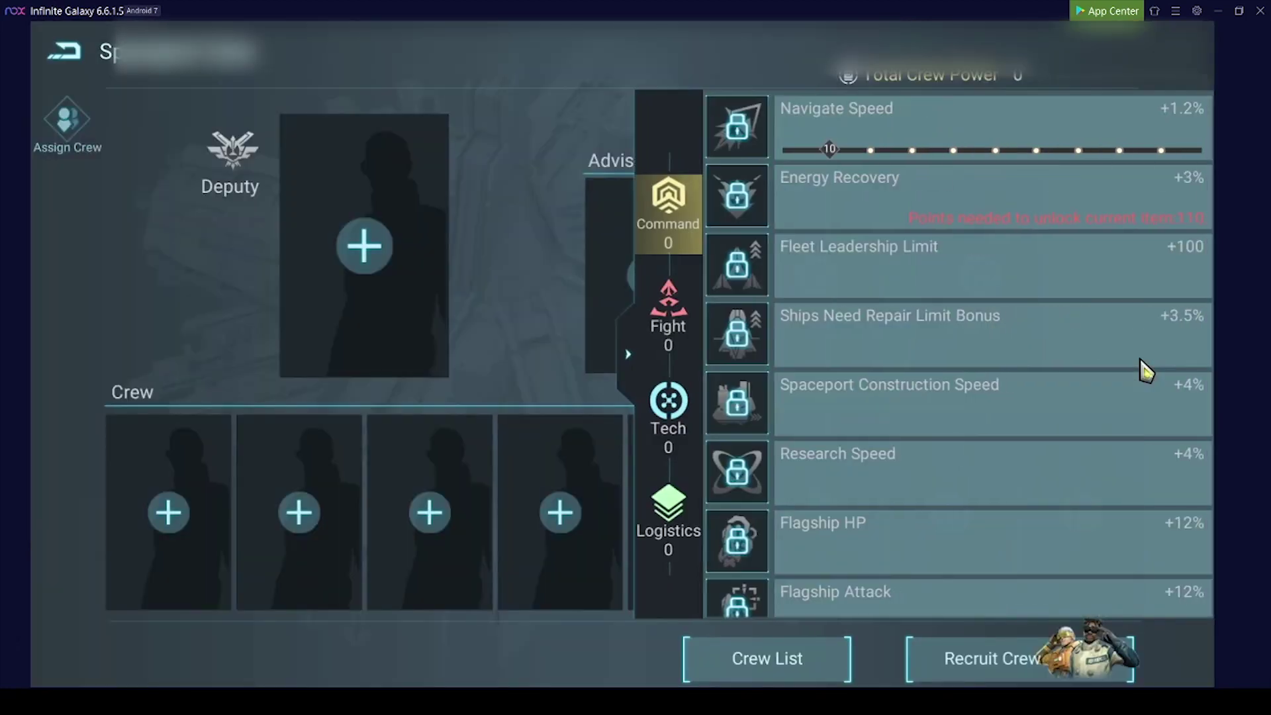
pyautogui.click(656, 426)
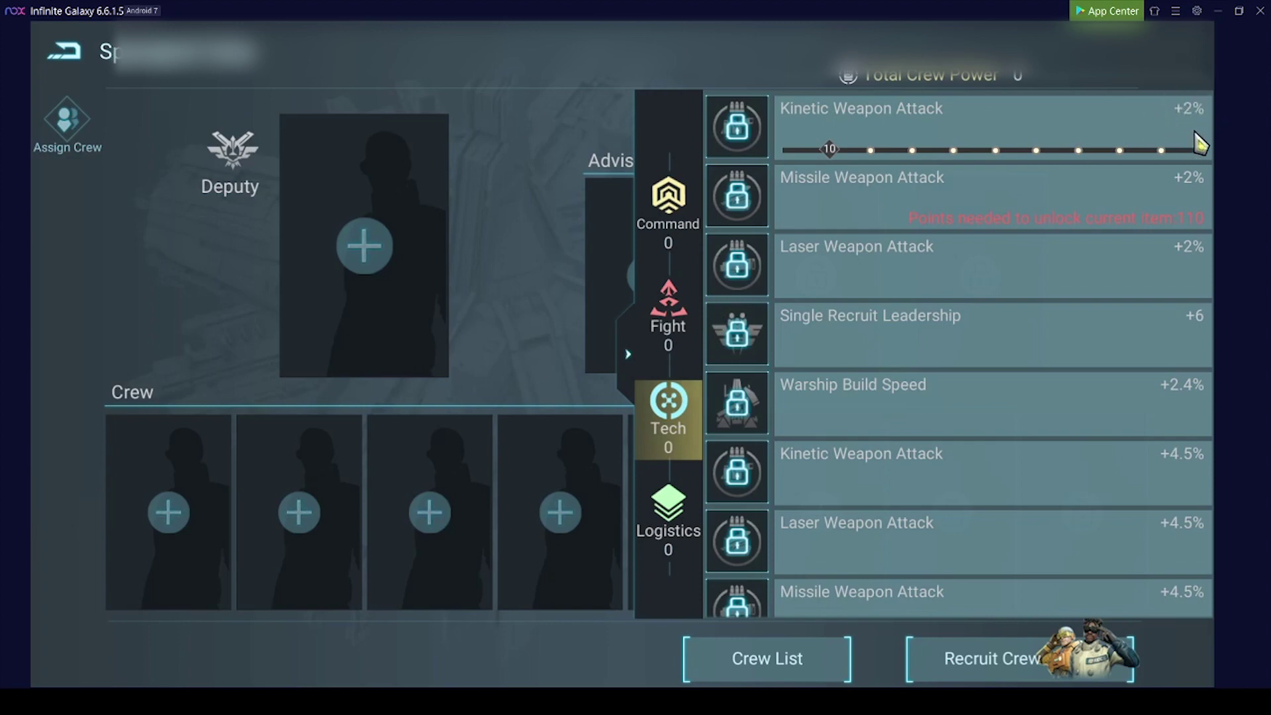
pyautogui.click(348, 264)
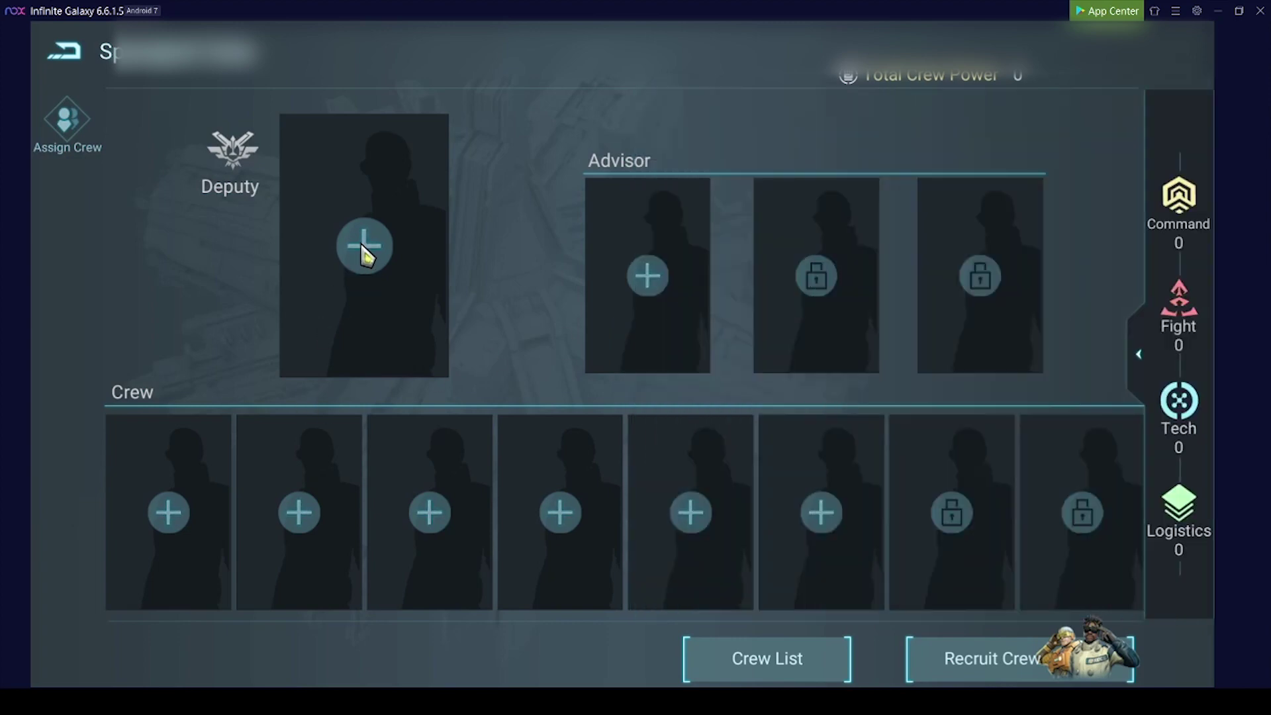
# Assign the level 13 Staff Officer Laura as Deputy and the level 10 Logistics crew member Greg Lee as Advisor.
pyautogui.click(360, 240)
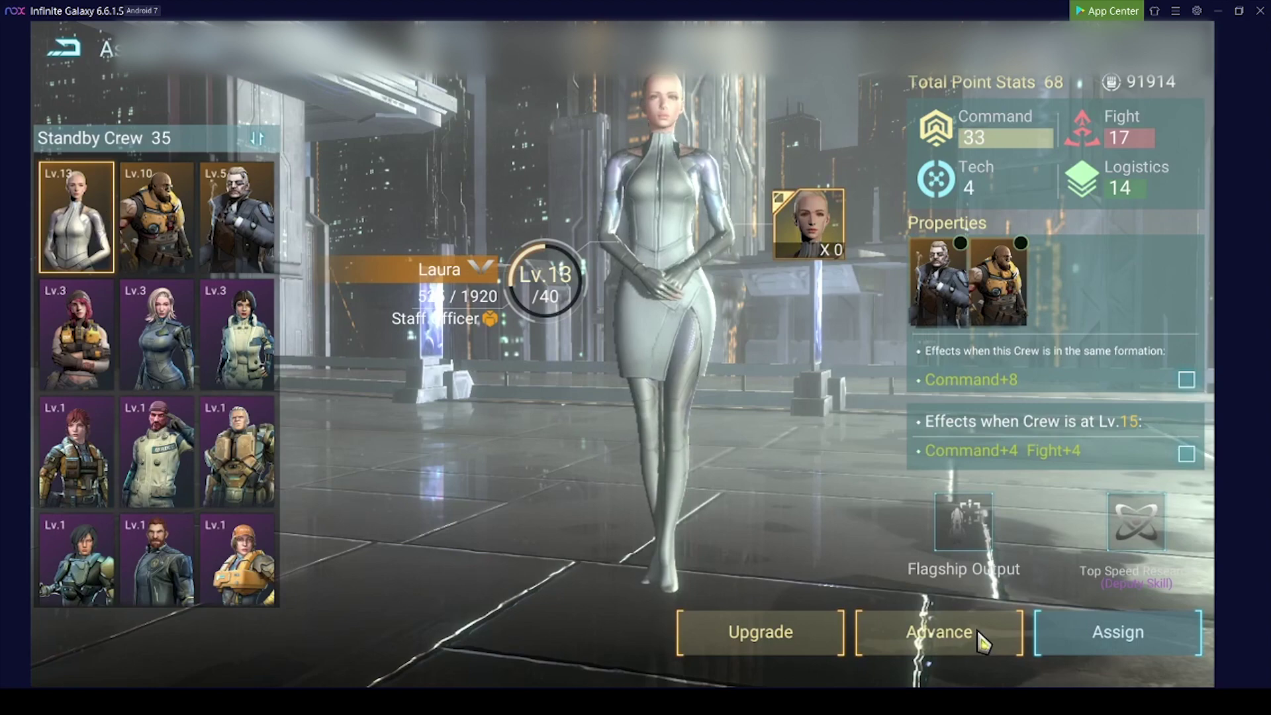
pyautogui.click(1097, 637)
pyautogui.click(647, 274)
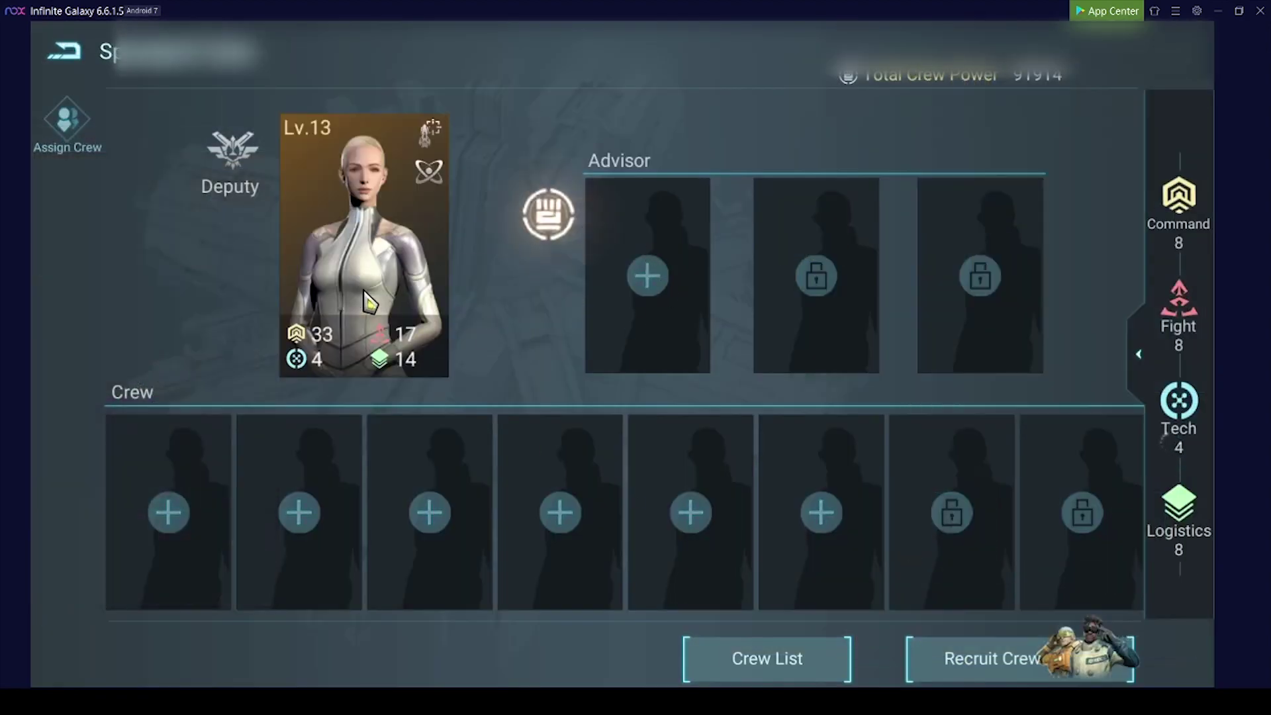
pyautogui.click(189, 232)
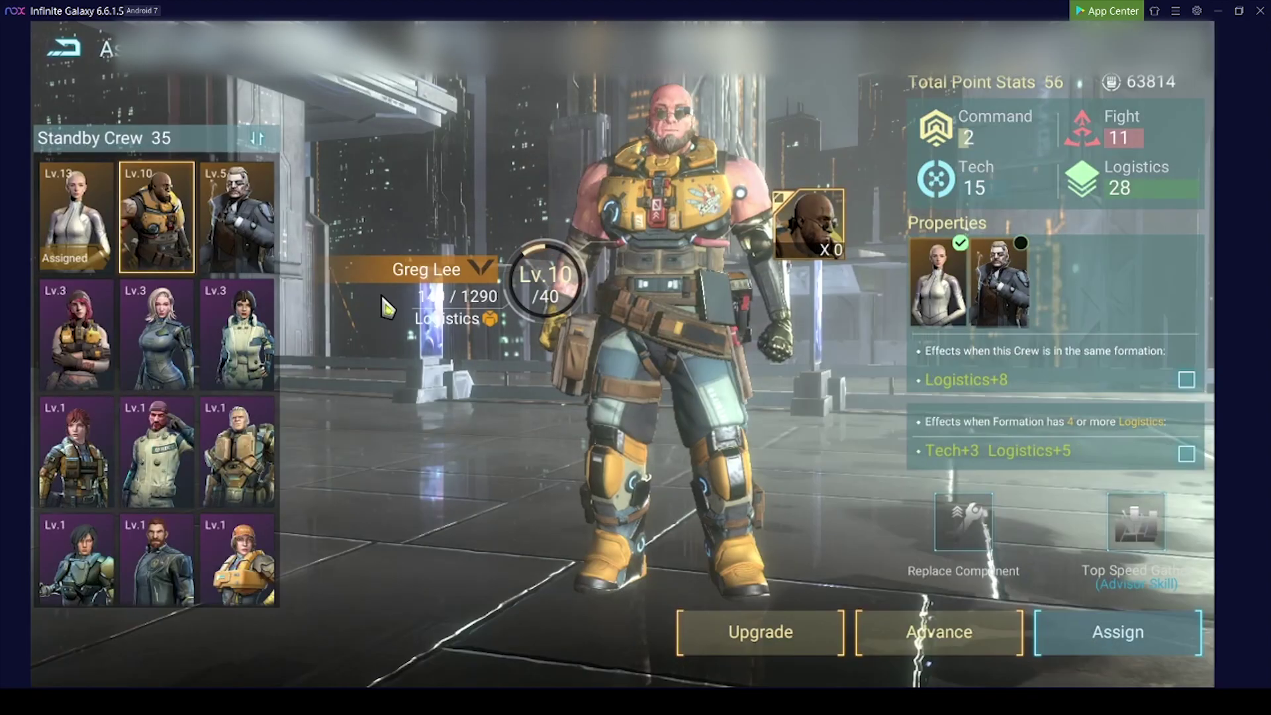
pyautogui.click(1156, 637)
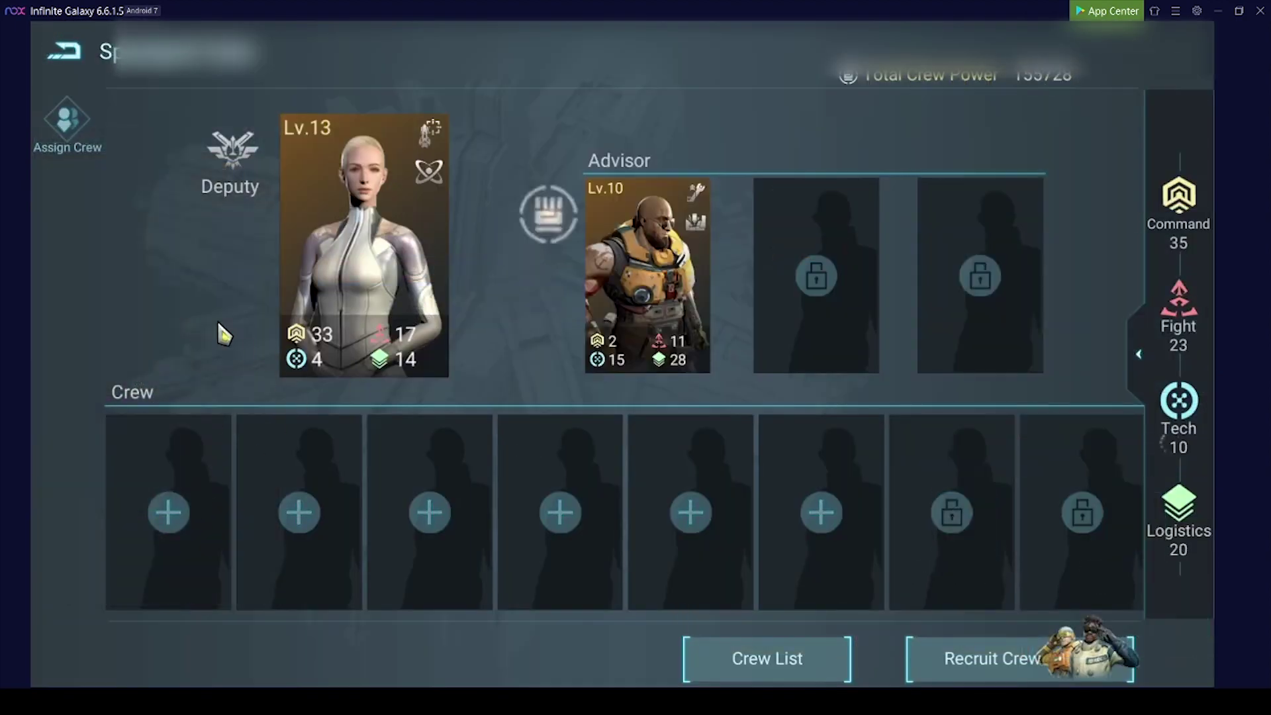
# Assign the level 5 Logistics crew member Bolt to the first Crew slot and return to the formation overview.
pyautogui.click(311, 318)
pyautogui.click(236, 218)
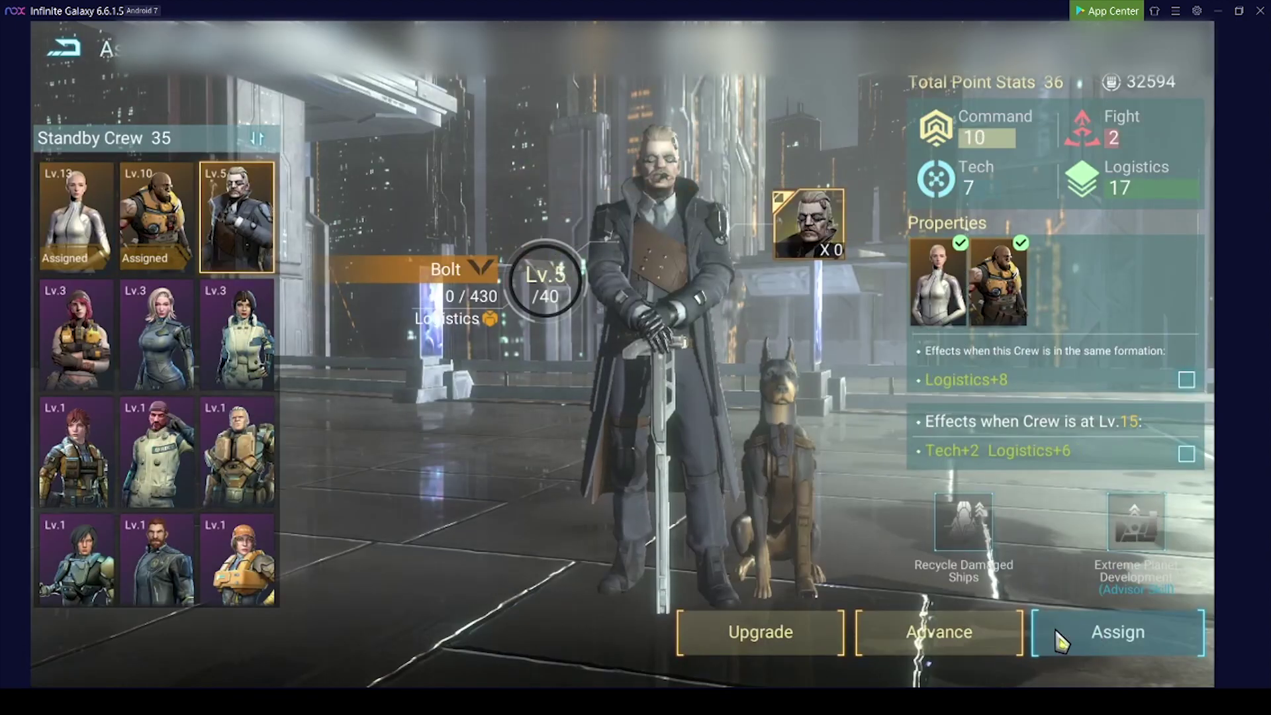
pyautogui.click(1060, 633)
pyautogui.click(298, 358)
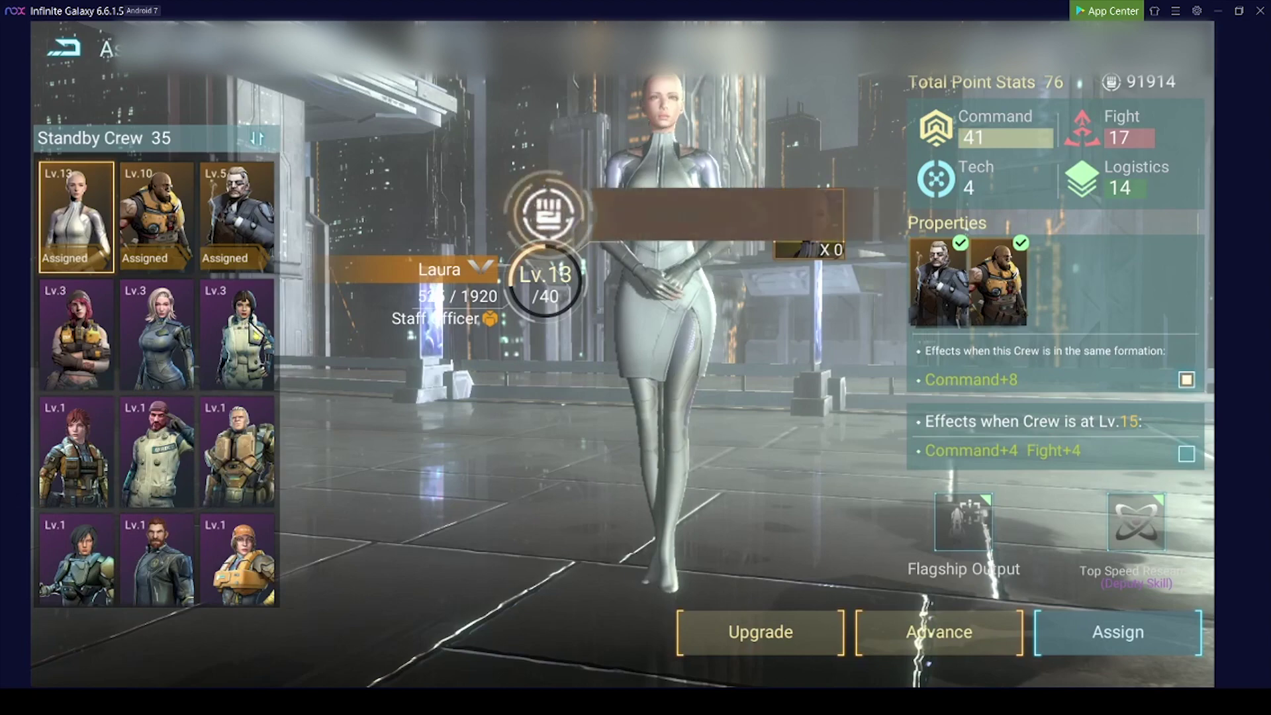
pyautogui.click(61, 57)
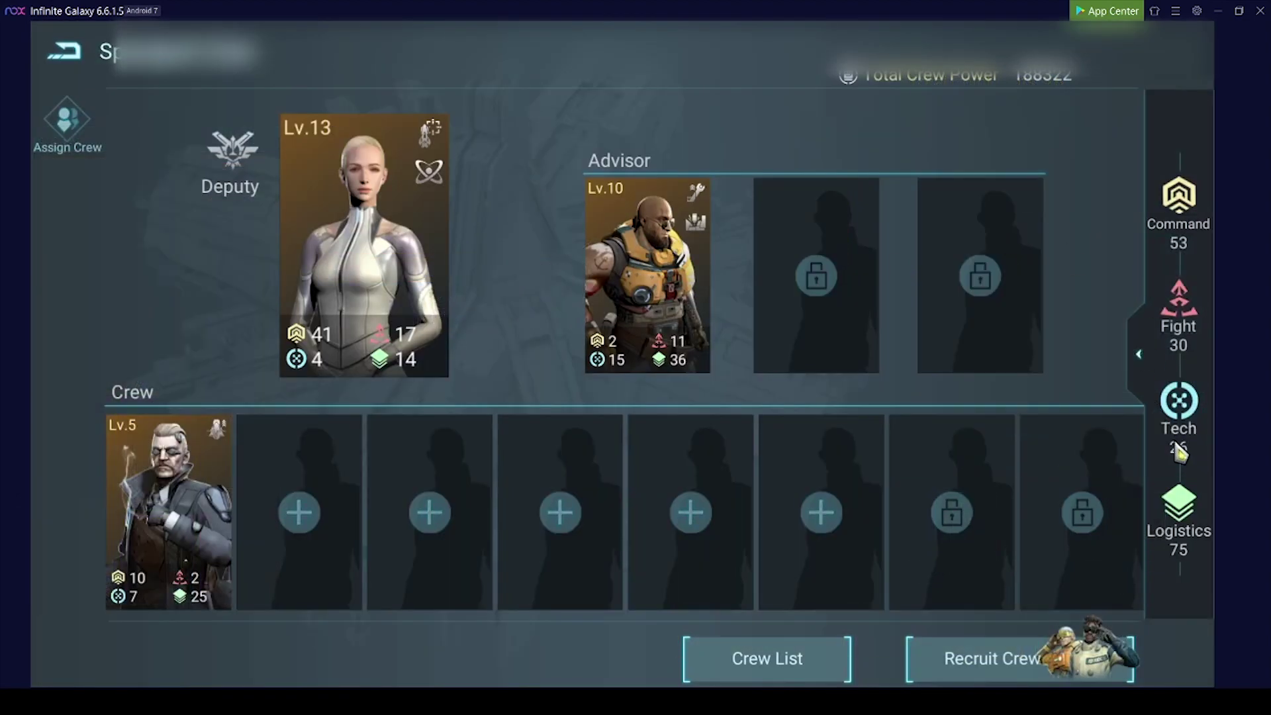